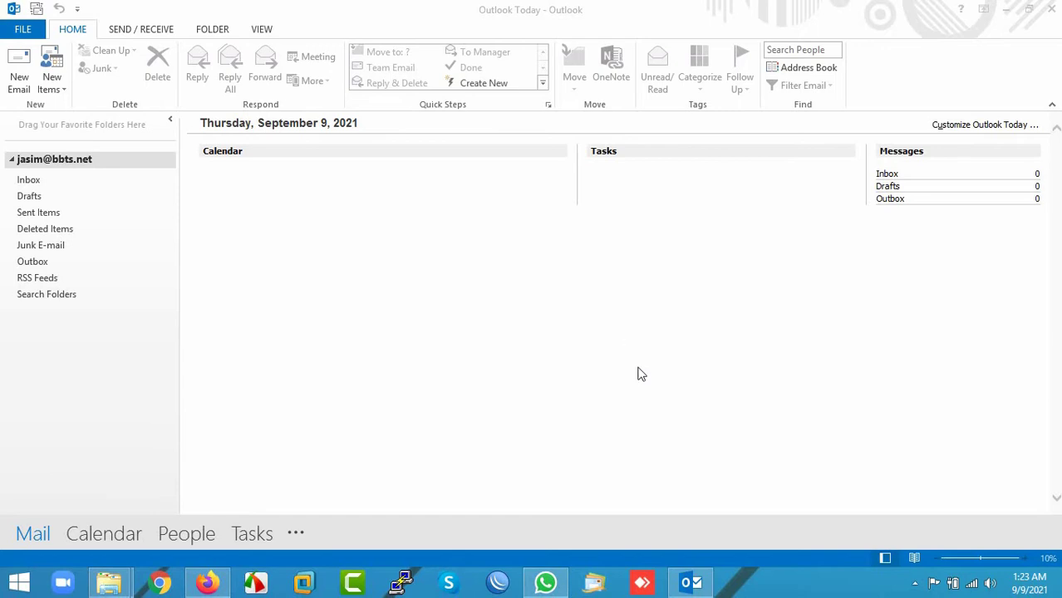
Step: From File > Account Settings, start adding a new e-mail account in the Add Account wizard
click(699, 587)
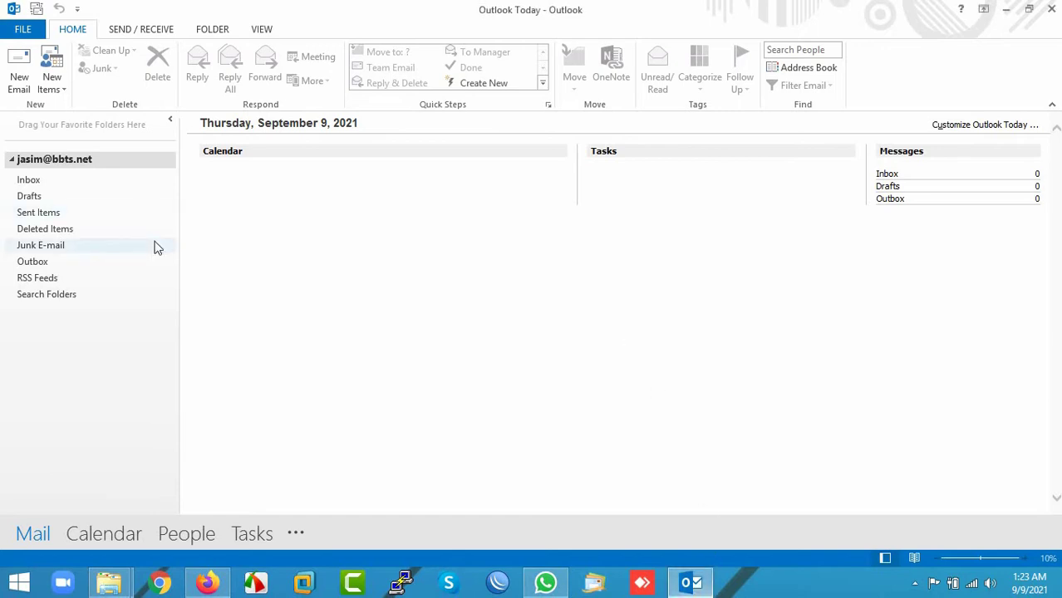
click(22, 29)
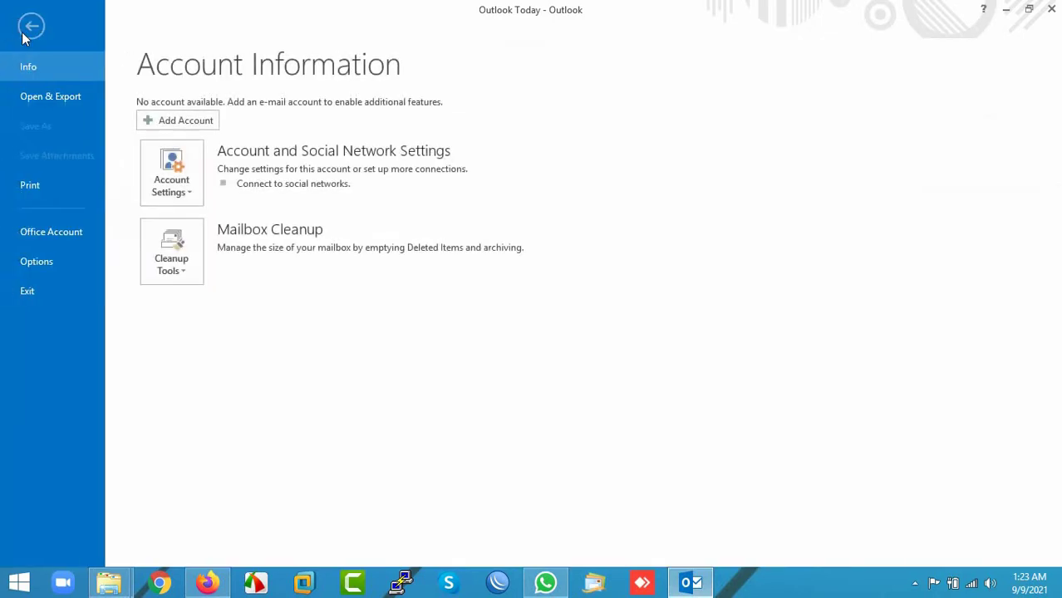
click(172, 194)
click(184, 220)
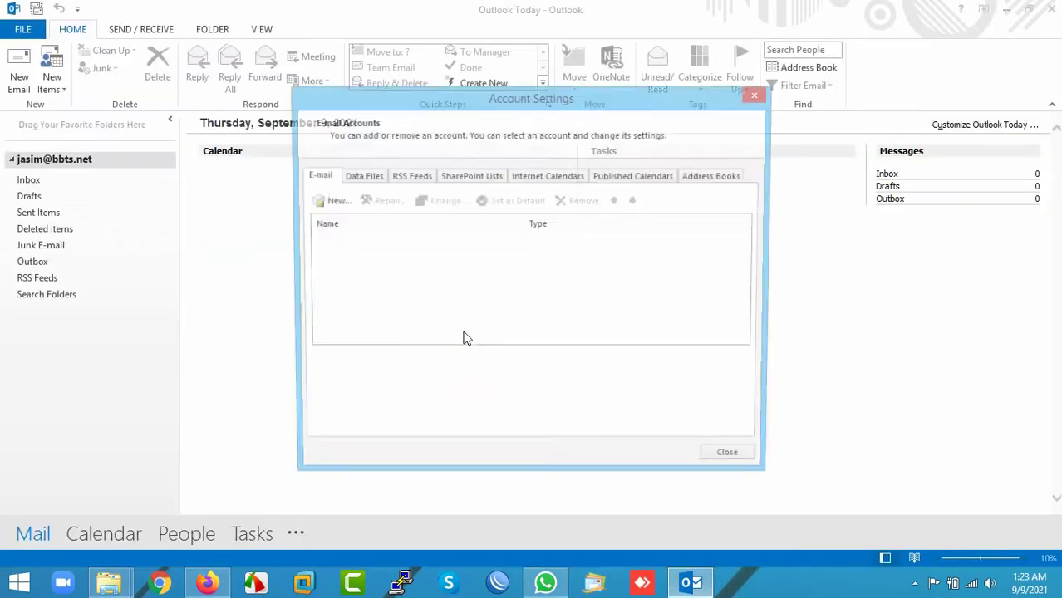
click(327, 202)
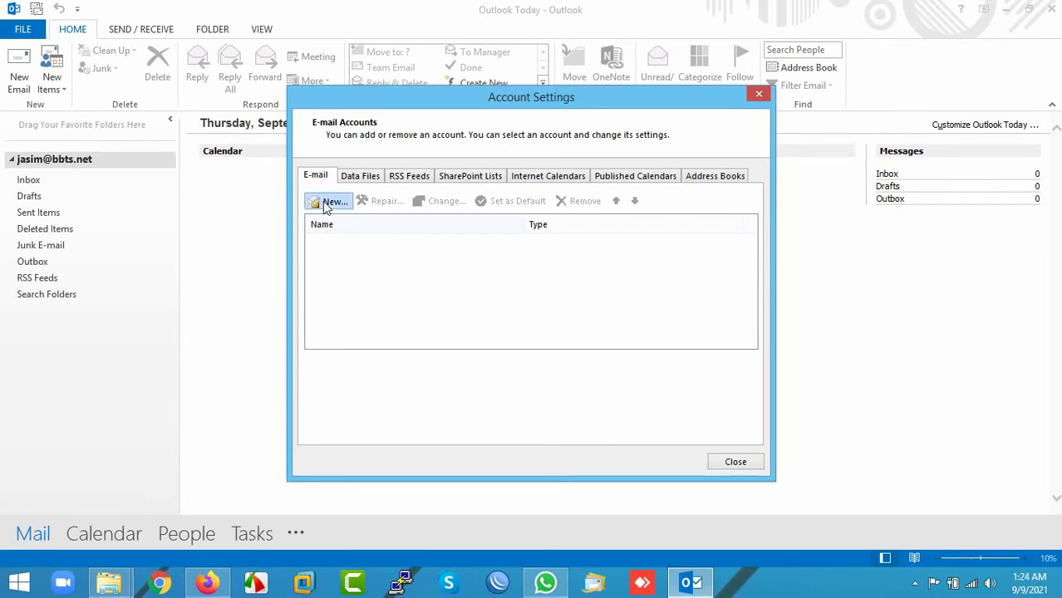
drag(410, 197, 395, 91)
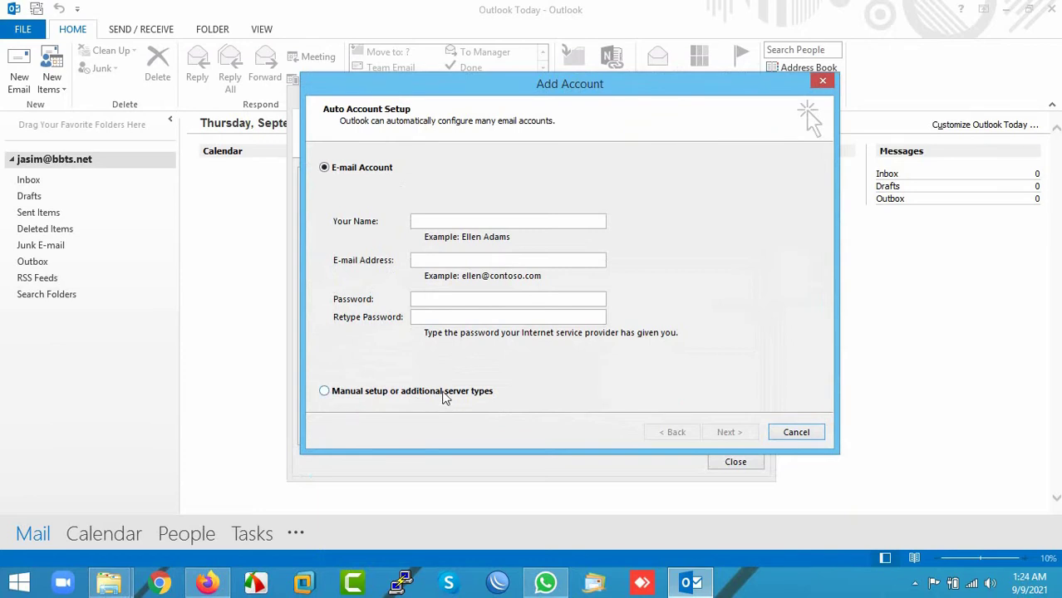
Step: Choose manual setup and the POP or IMAP account type
click(445, 395)
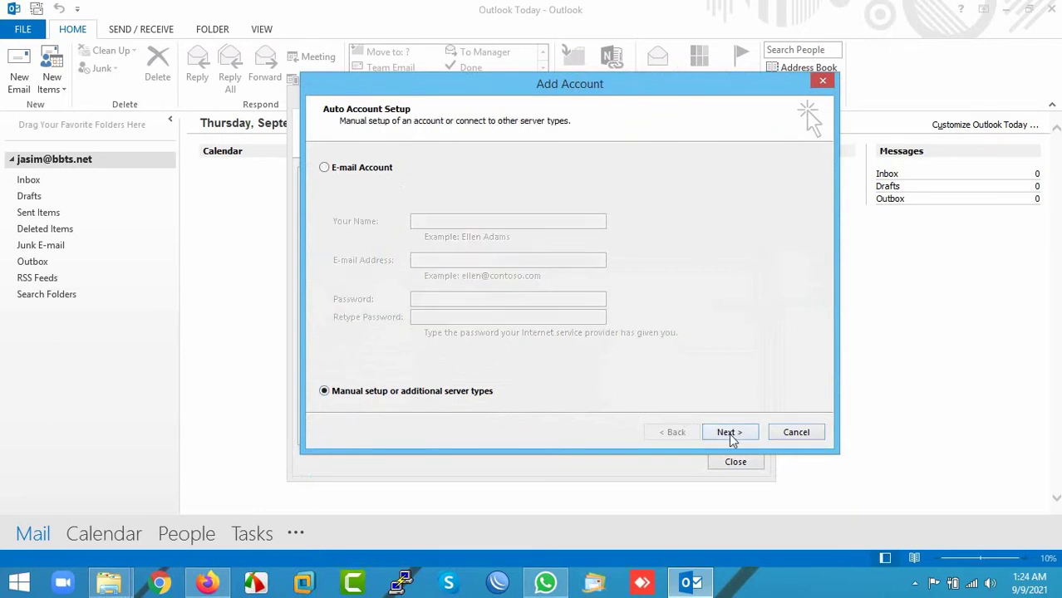
click(729, 433)
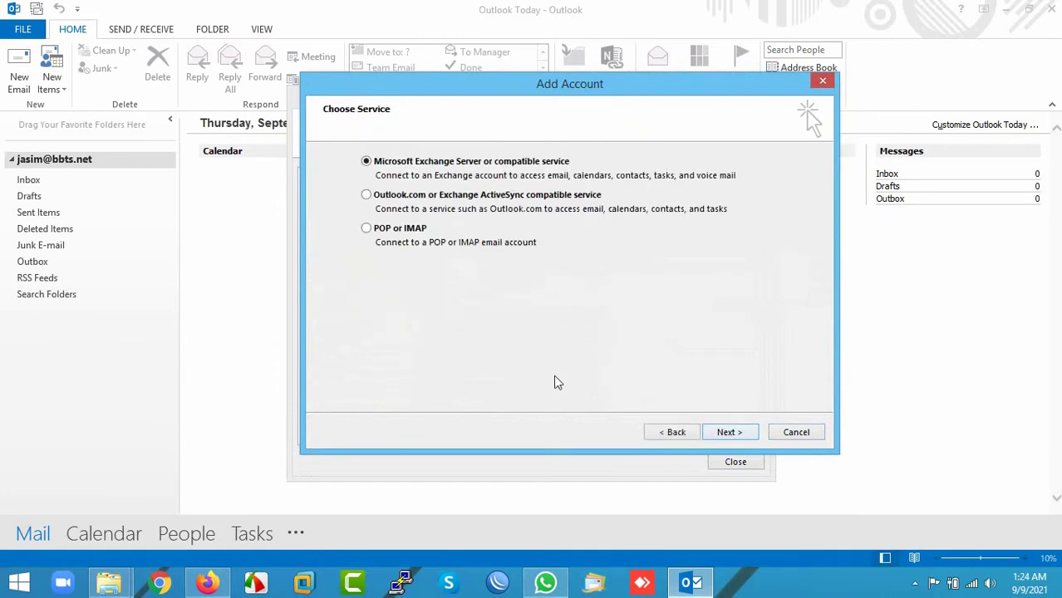
click(398, 236)
click(728, 433)
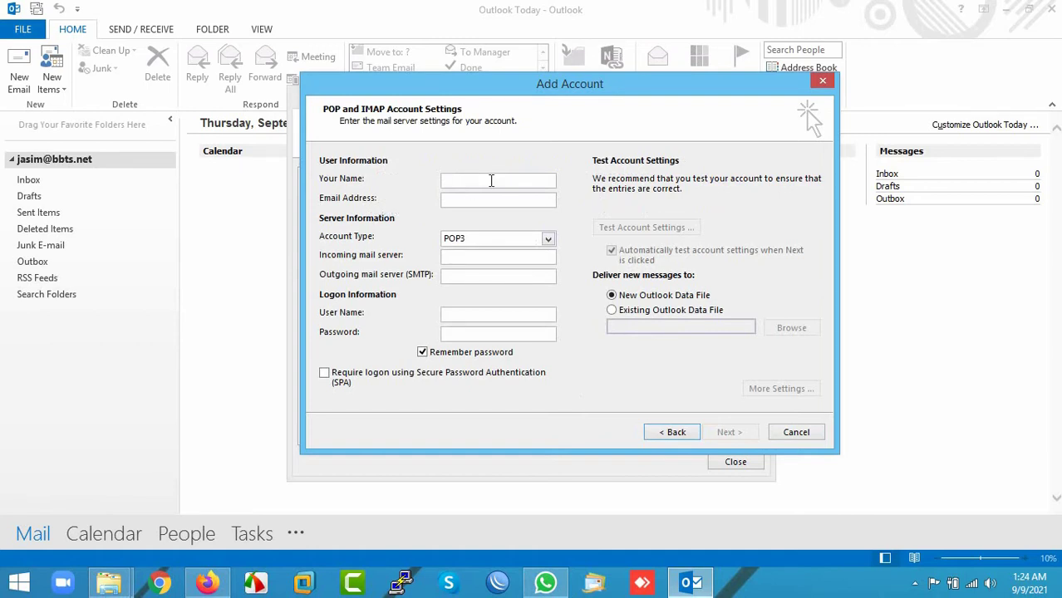
Step: Enter the account holder's name and e-mail address
key(Tab)
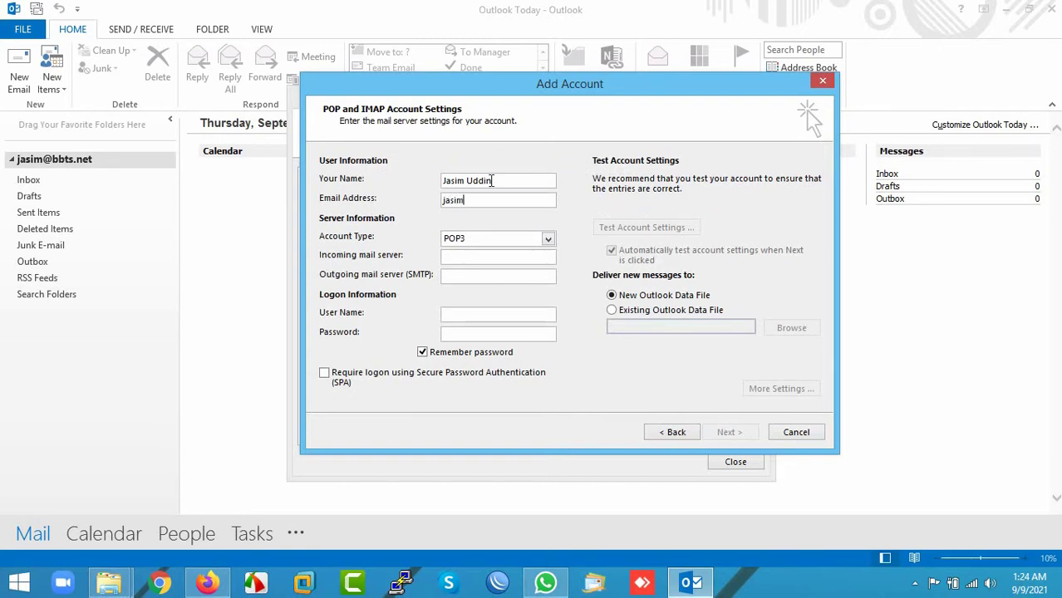
Step: Set both incoming and outgoing mail servers to mail.bbts.net and continue
click(492, 257)
text(mail)
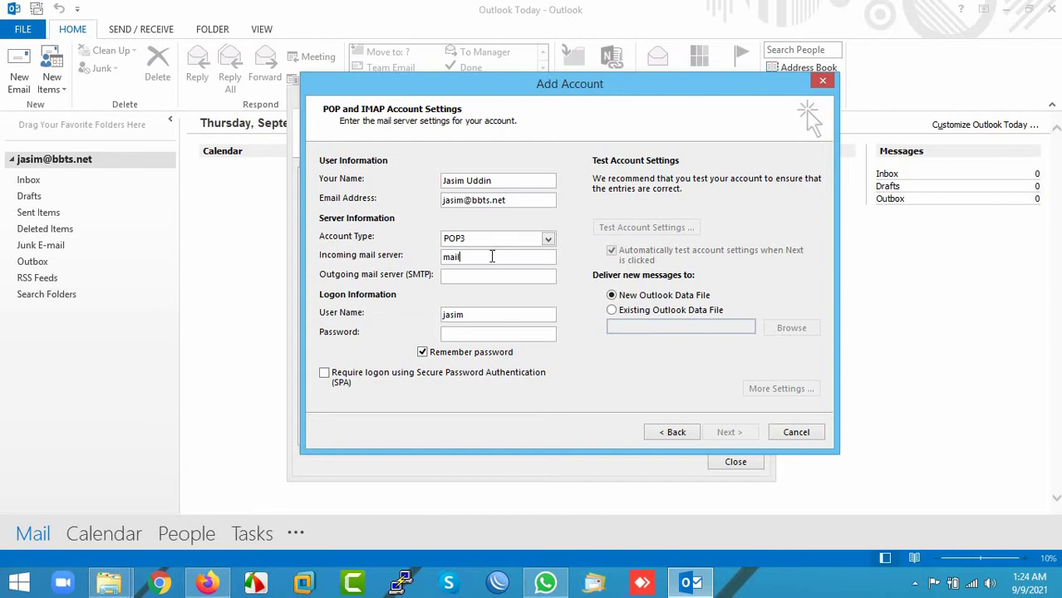
text(.bbts.net)
key(Tab)
text(ja)
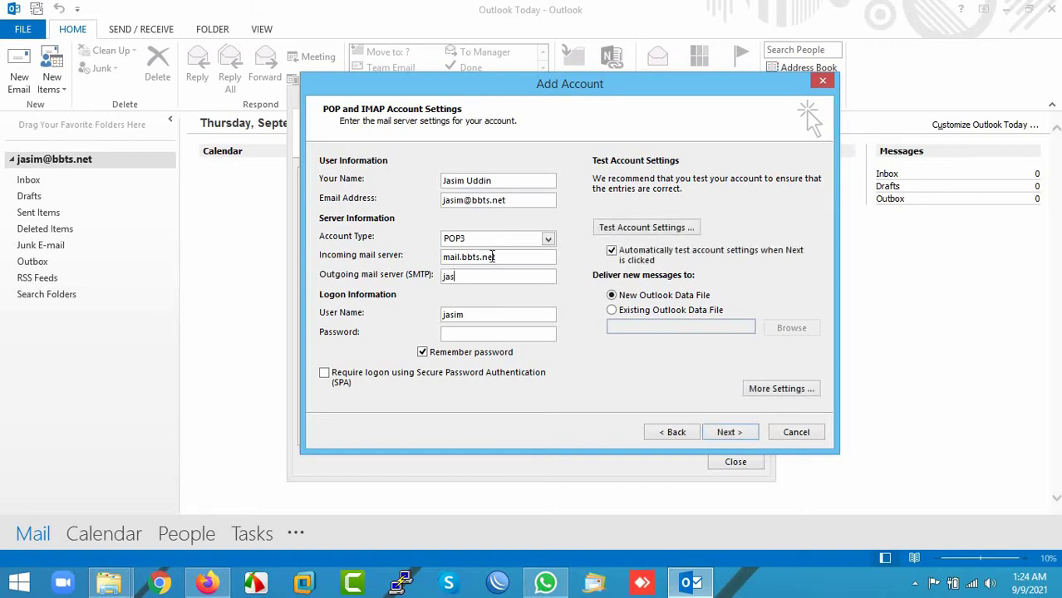
key(BackSpace)
key(BackSpace)
text(mail.bbts.net)
click(729, 432)
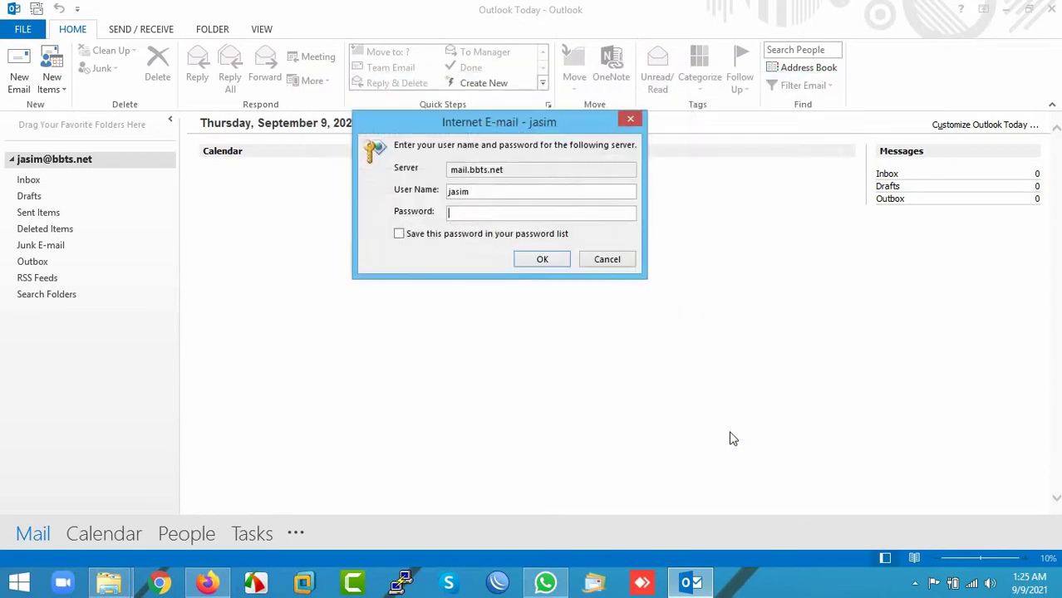
Step: Sign in with the full e-mail address and password, then finish once the tests pass
click(498, 194)
text(@bbts.net)
key(Tab)
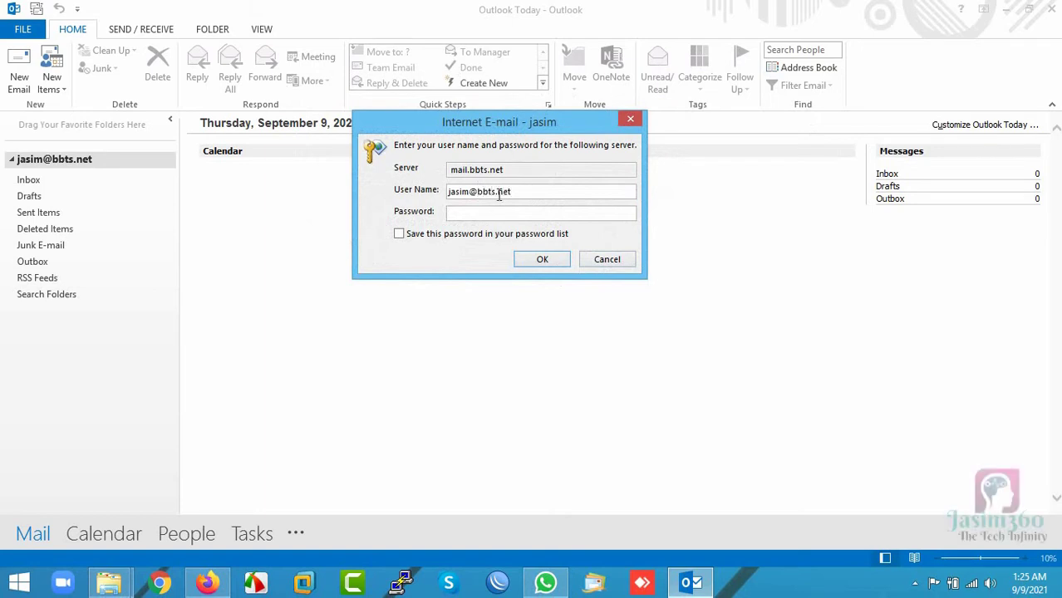
text(*****)
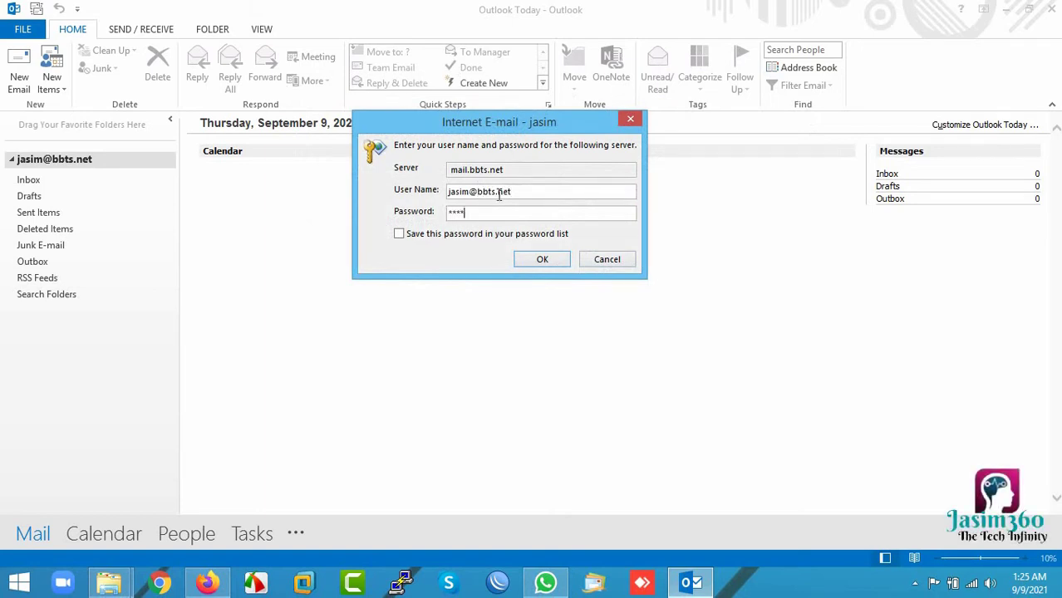
text(****)
key(Return)
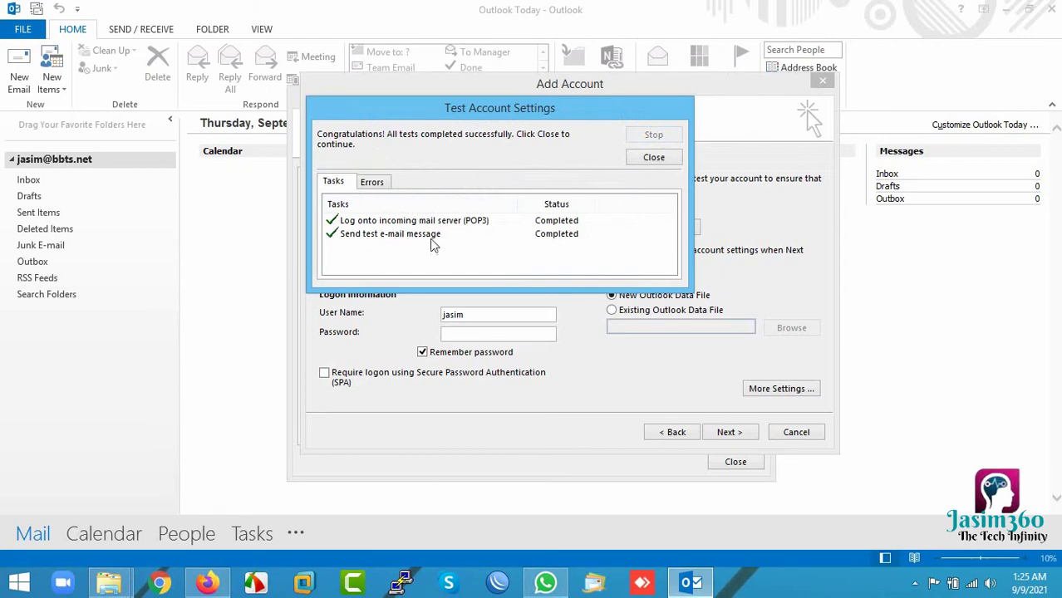
click(654, 158)
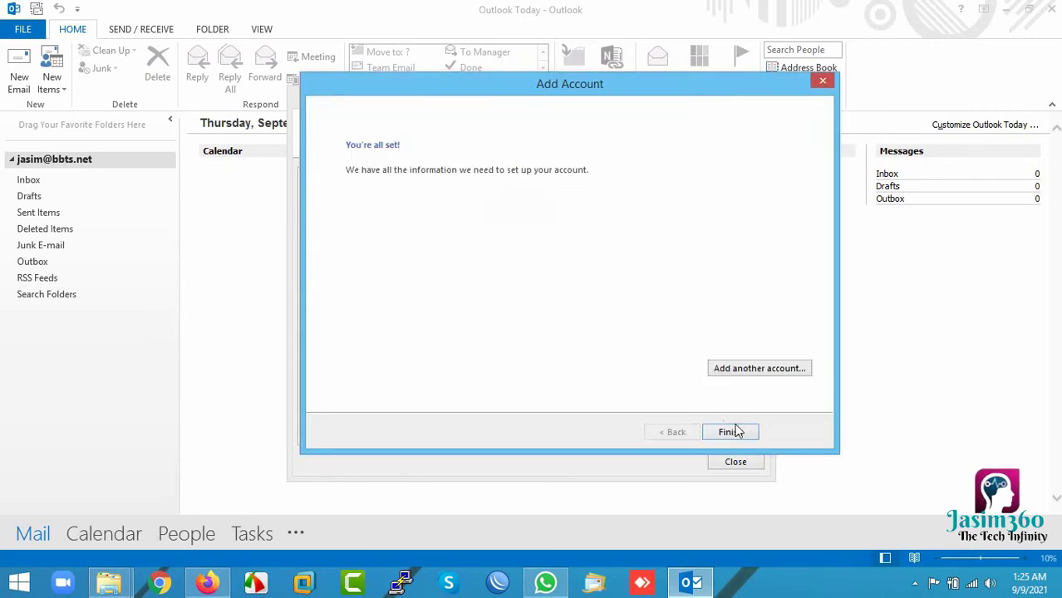
click(738, 433)
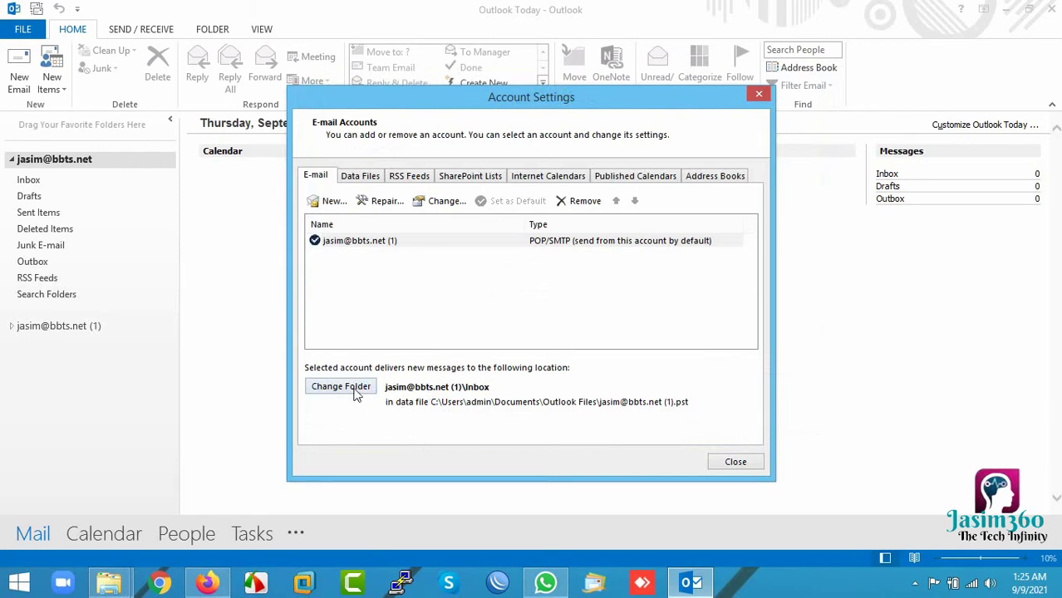
Step: Deliver new mail to the Inbox of My Outlook Data File(1) on the G: drive
click(356, 393)
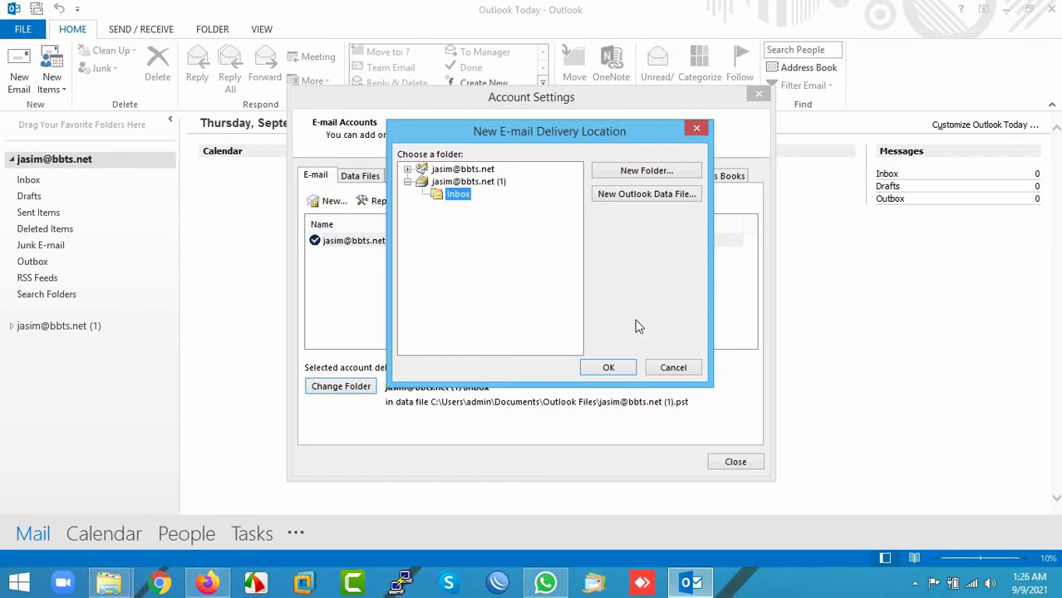
click(625, 198)
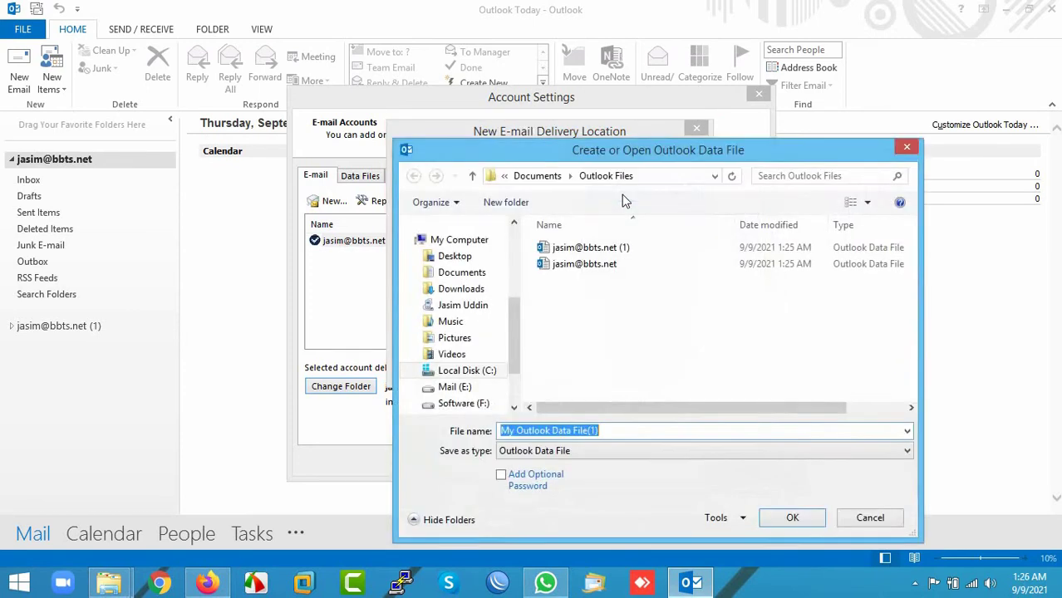
drag(517, 329, 517, 365)
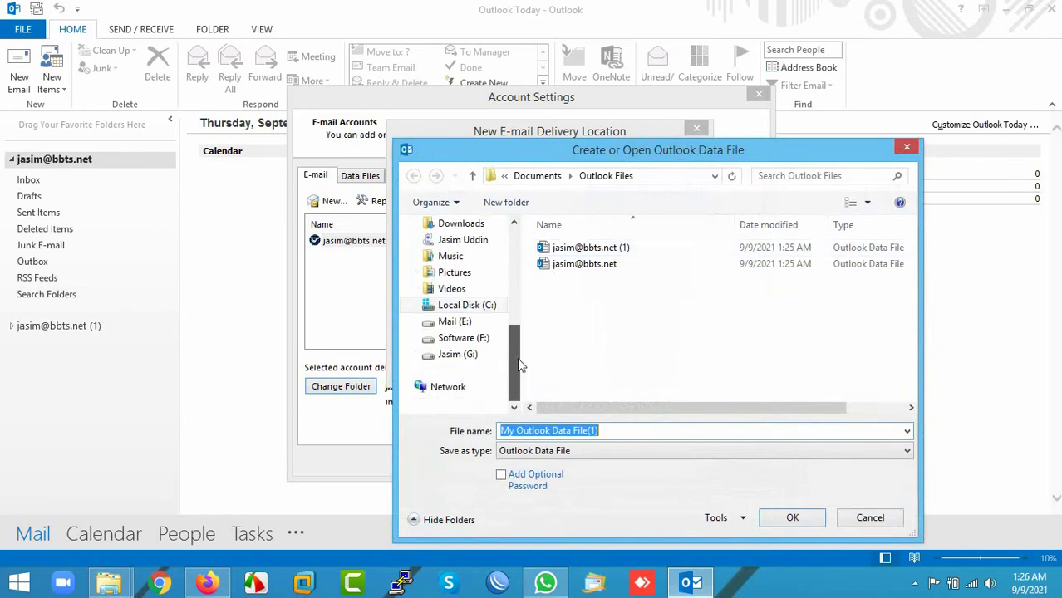
click(458, 355)
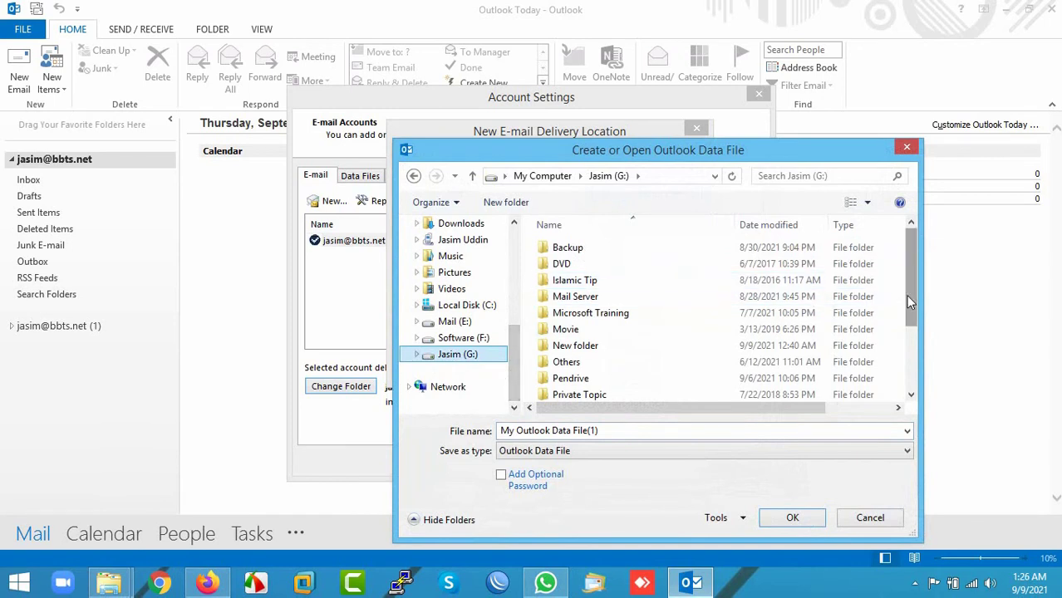
drag(908, 299, 913, 378)
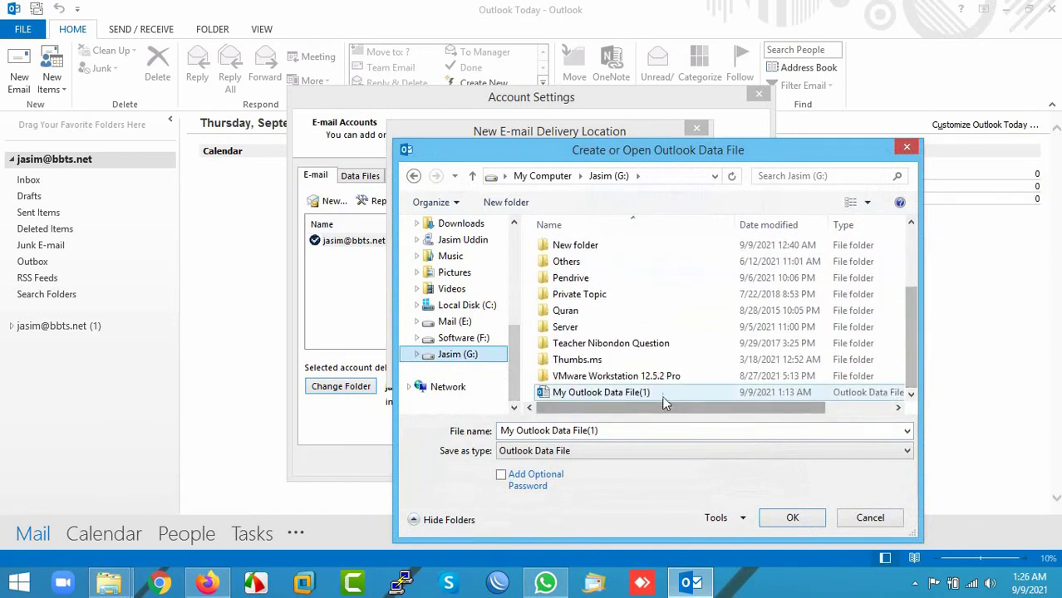
click(618, 392)
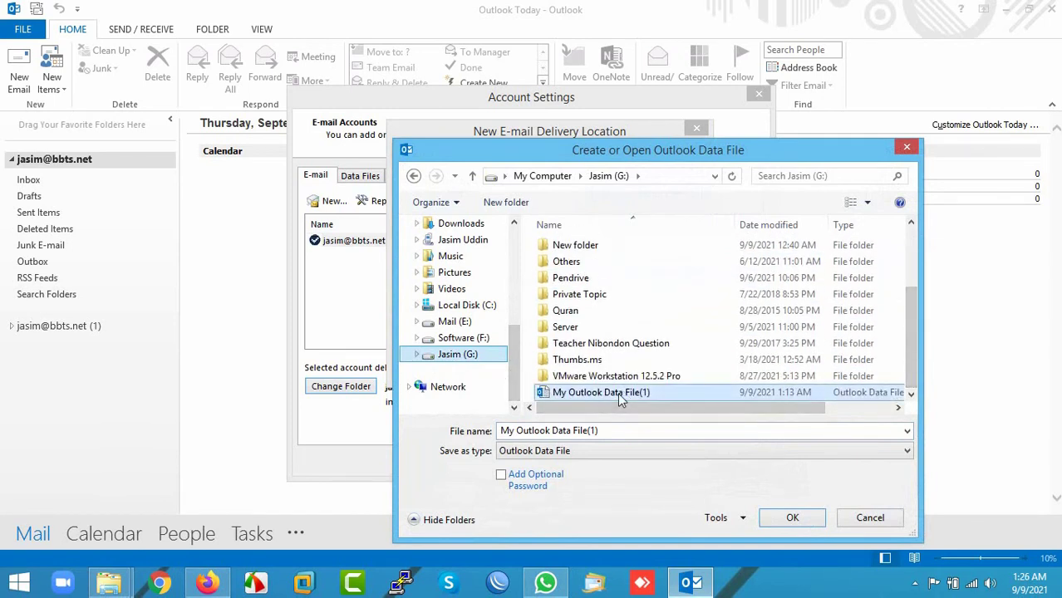
click(793, 518)
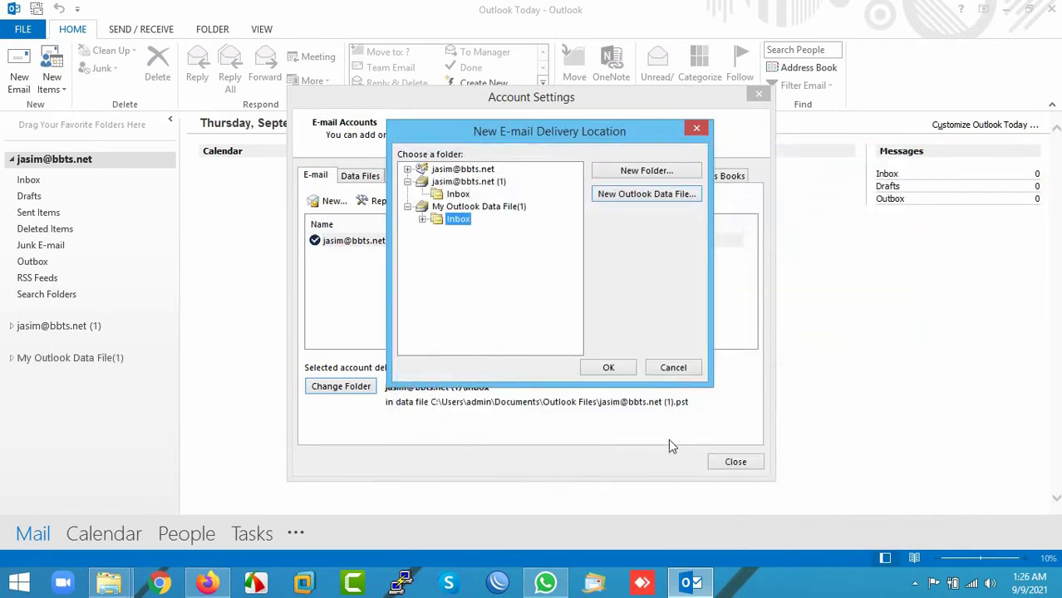
click(609, 368)
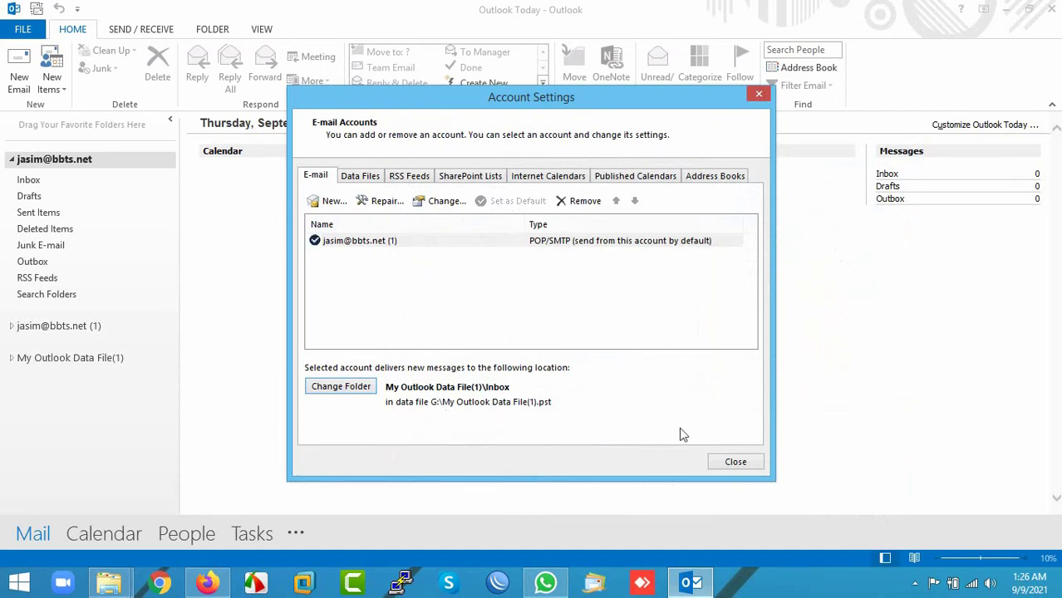
click(736, 462)
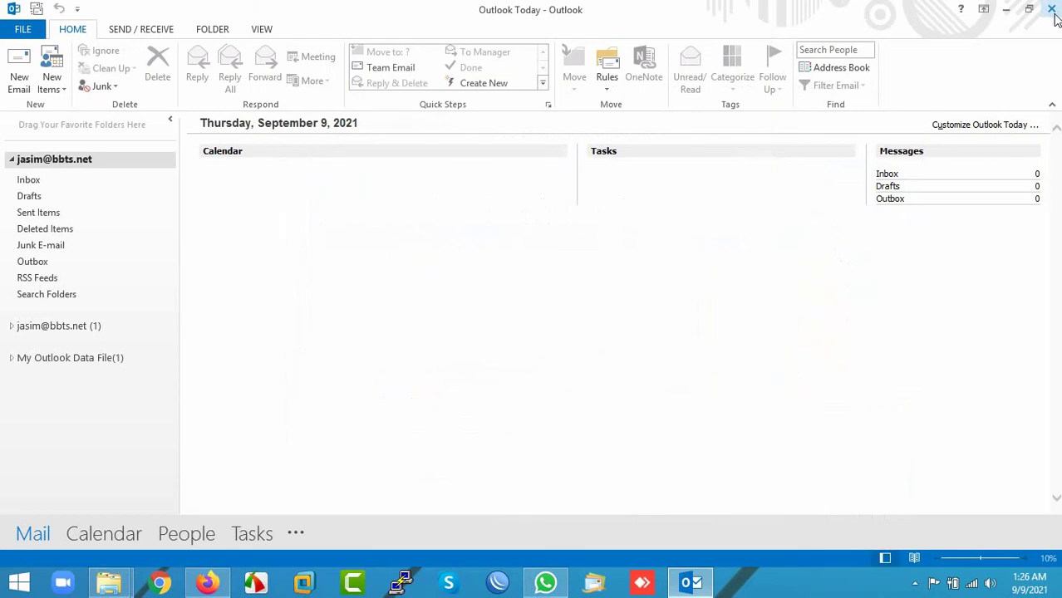
Step: Restart Outlook
mouse_move(1056, 17)
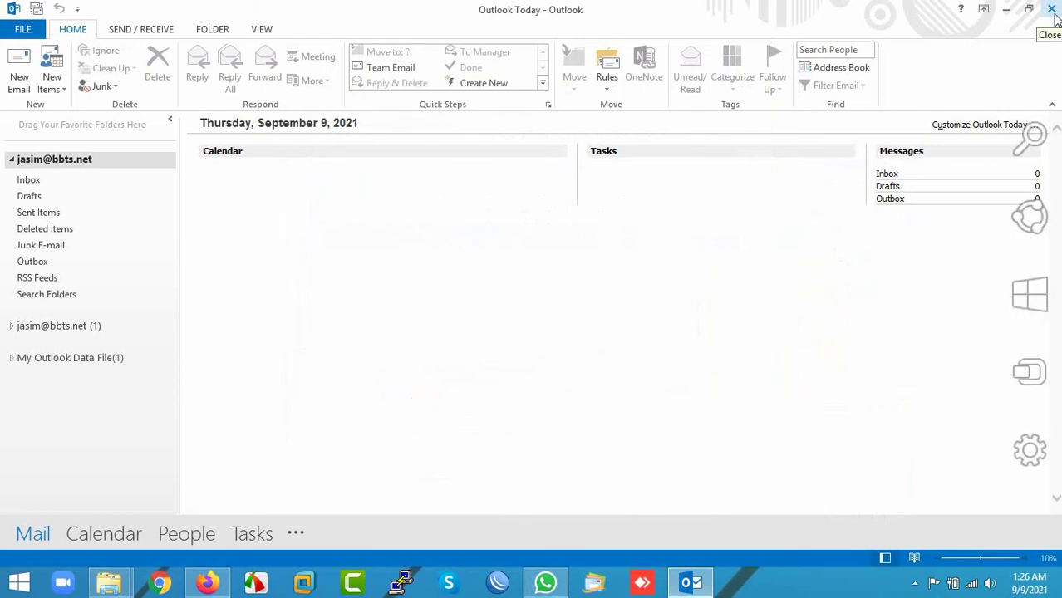
click(1052, 9)
click(691, 583)
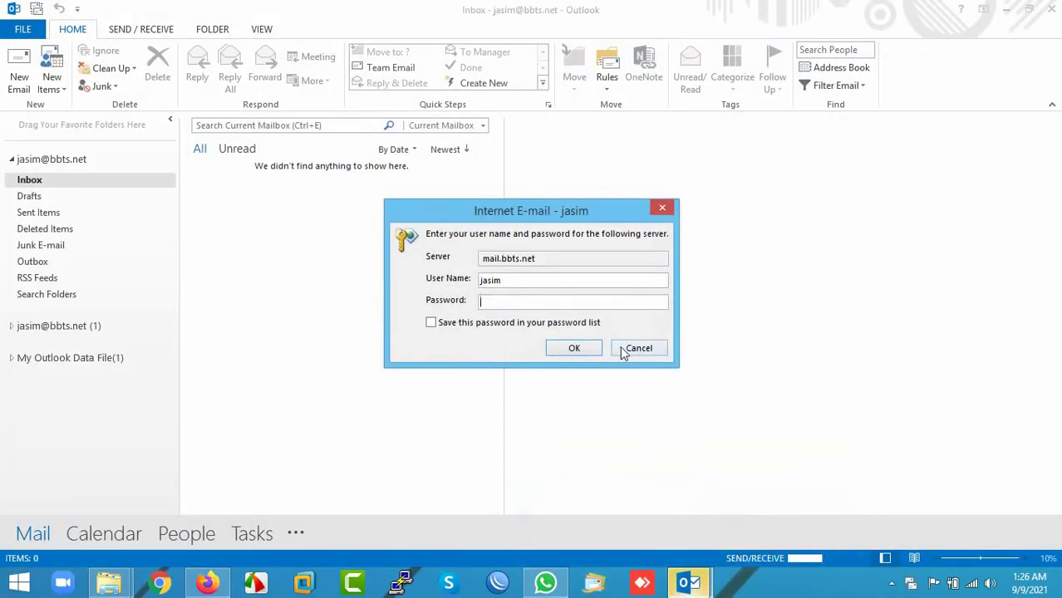
Step: Answer the server sign-in prompt with the full address and password, then cancel the repeat prompt
text(@)
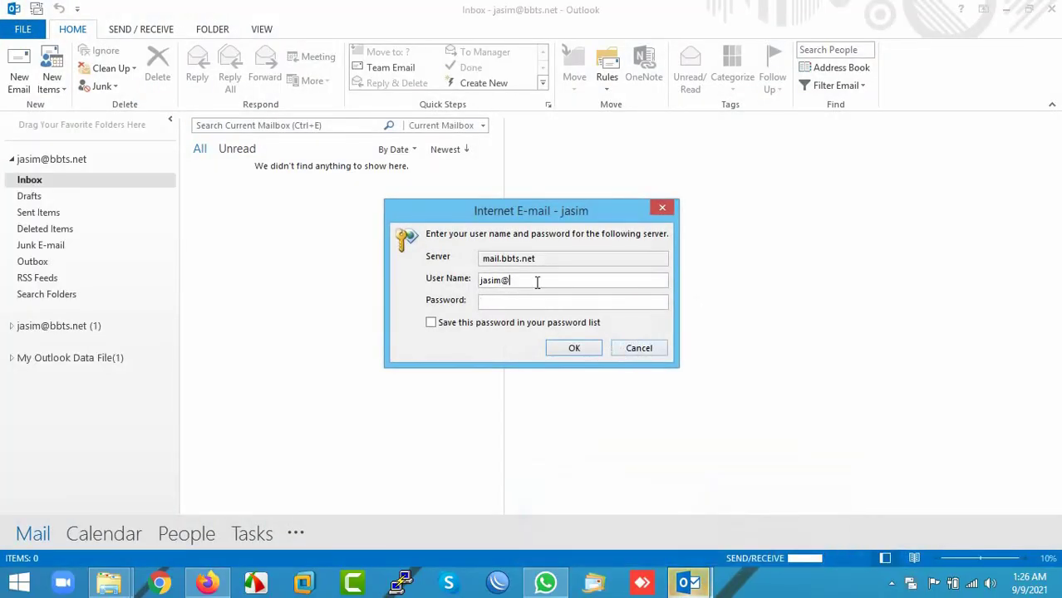
text(bbts.)
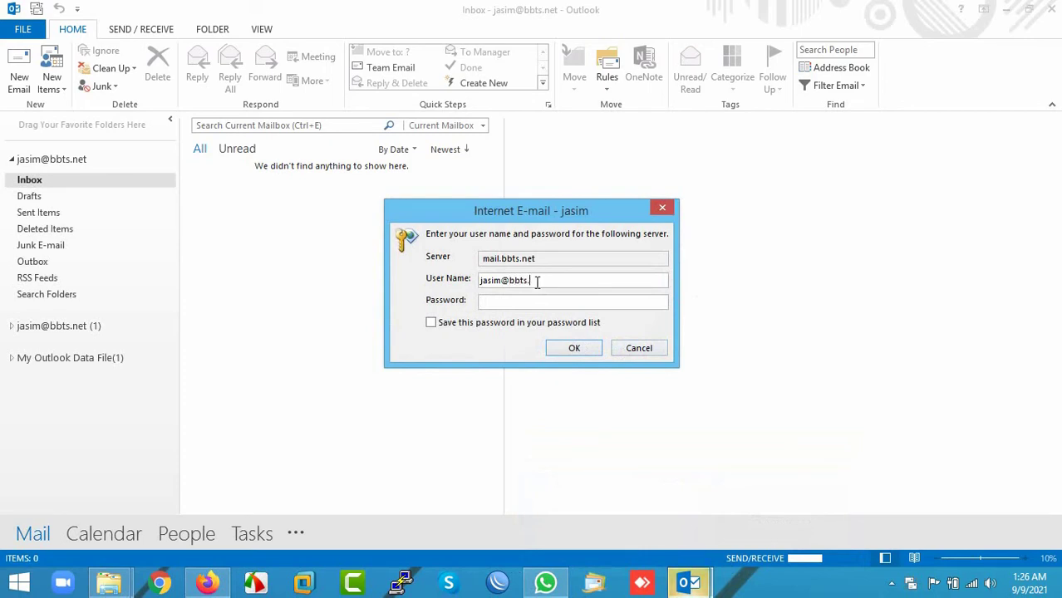
text(net)
click(572, 301)
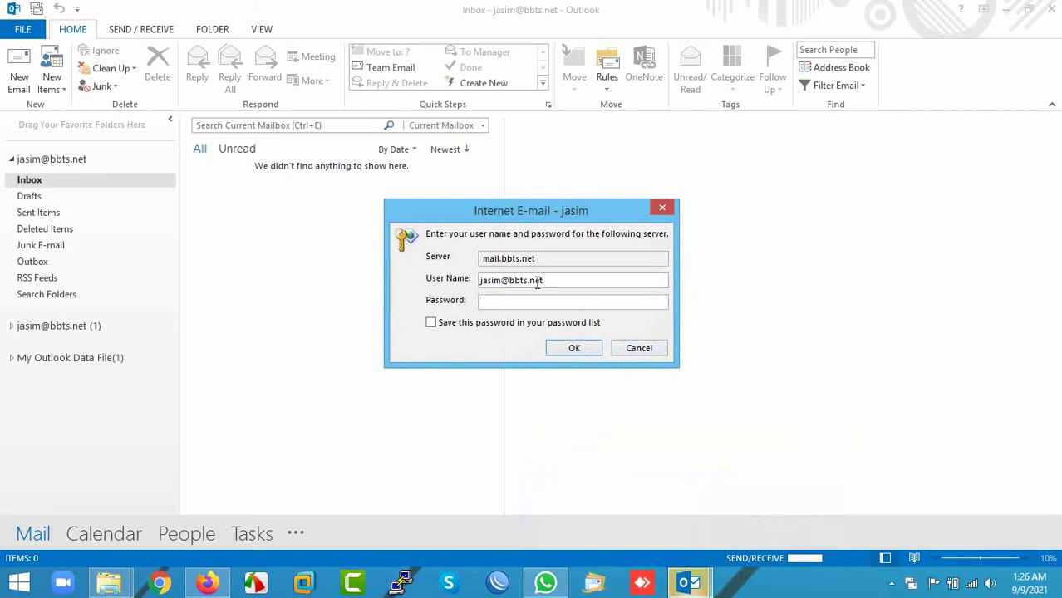
text(******)
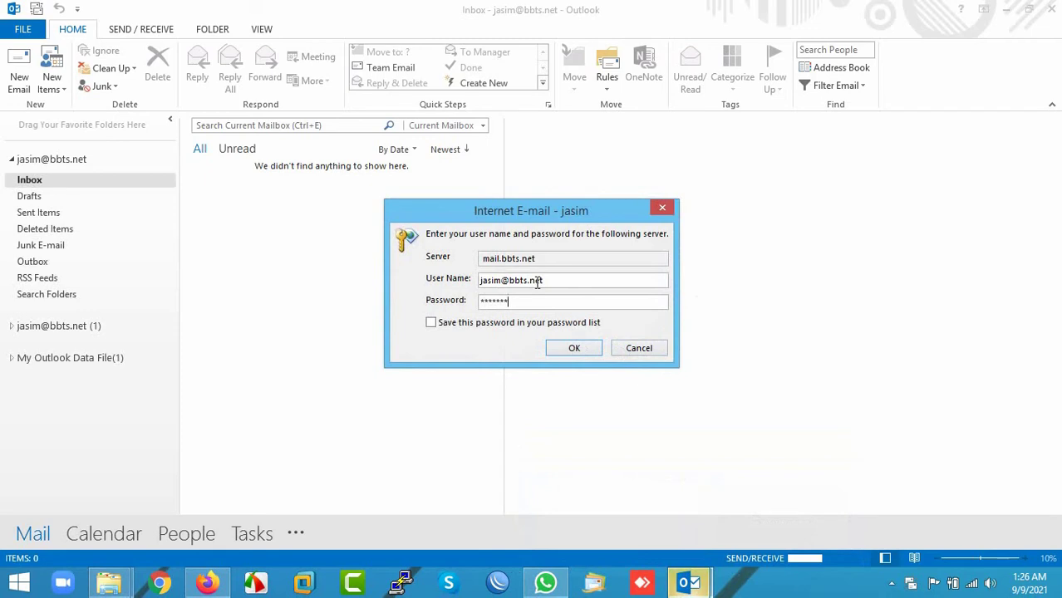
text(***)
key(Return)
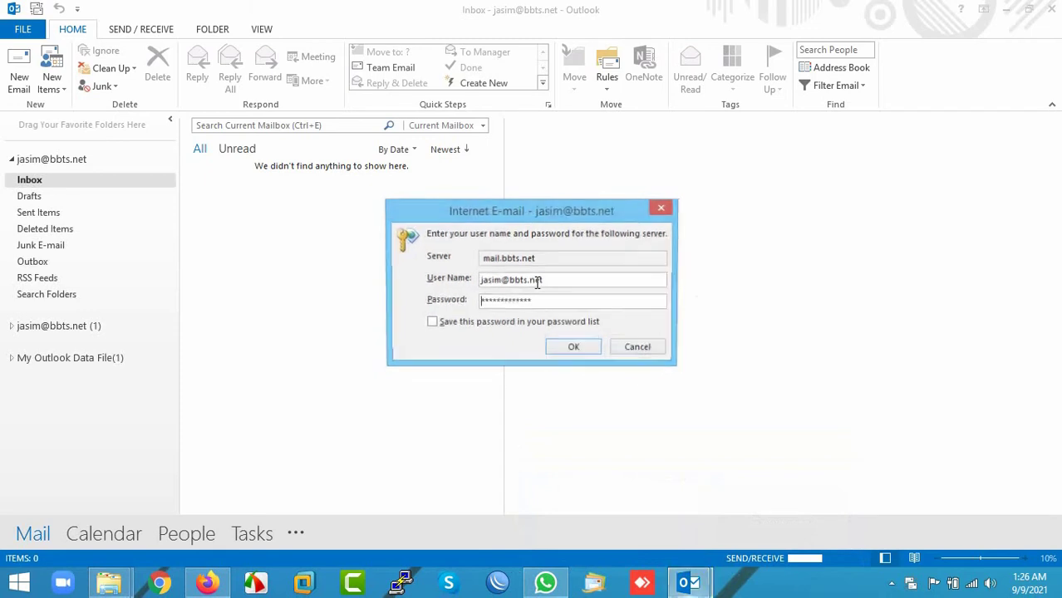
click(639, 348)
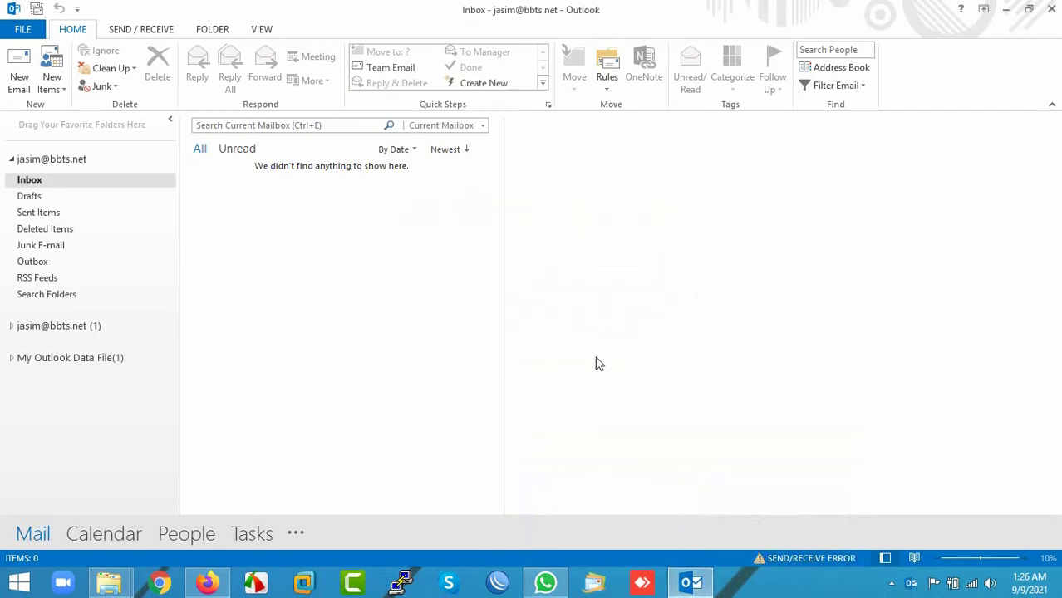
Step: Change the POP3 account's user name to the full e-mail address
click(21, 29)
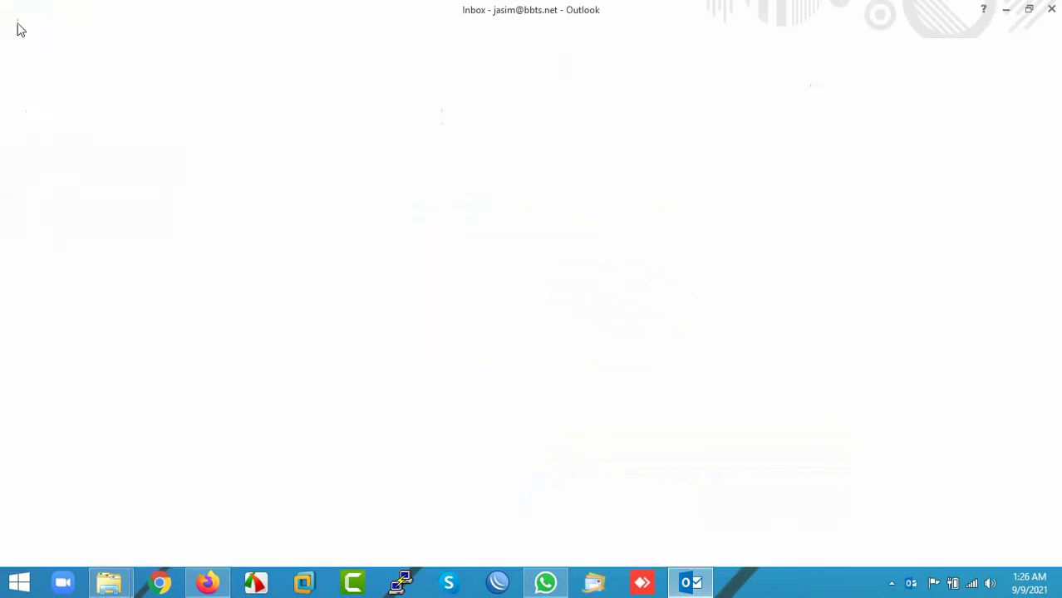
click(188, 208)
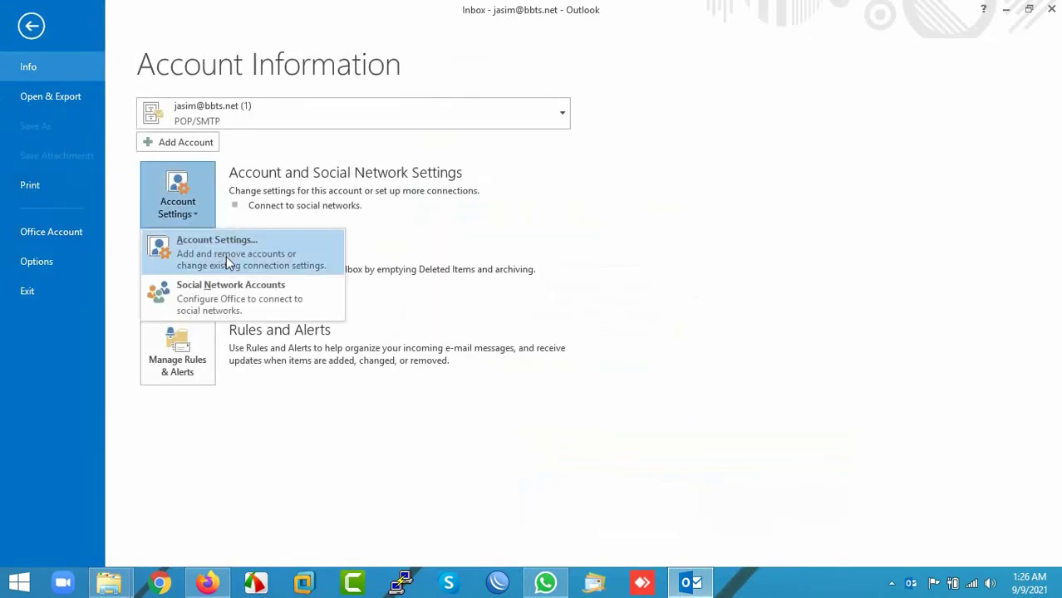
click(226, 257)
double_click(335, 240)
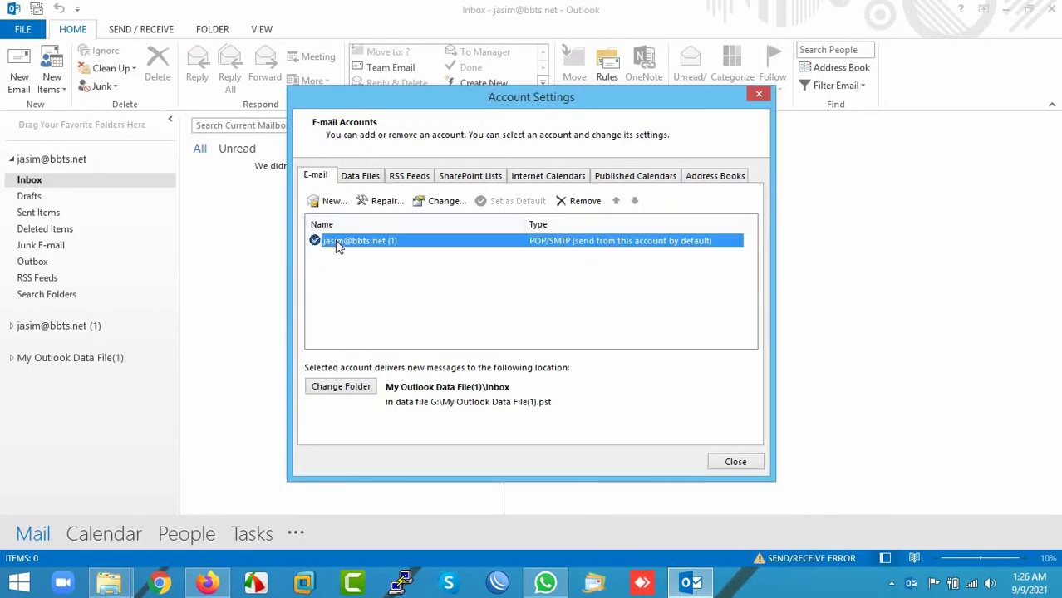
click(487, 422)
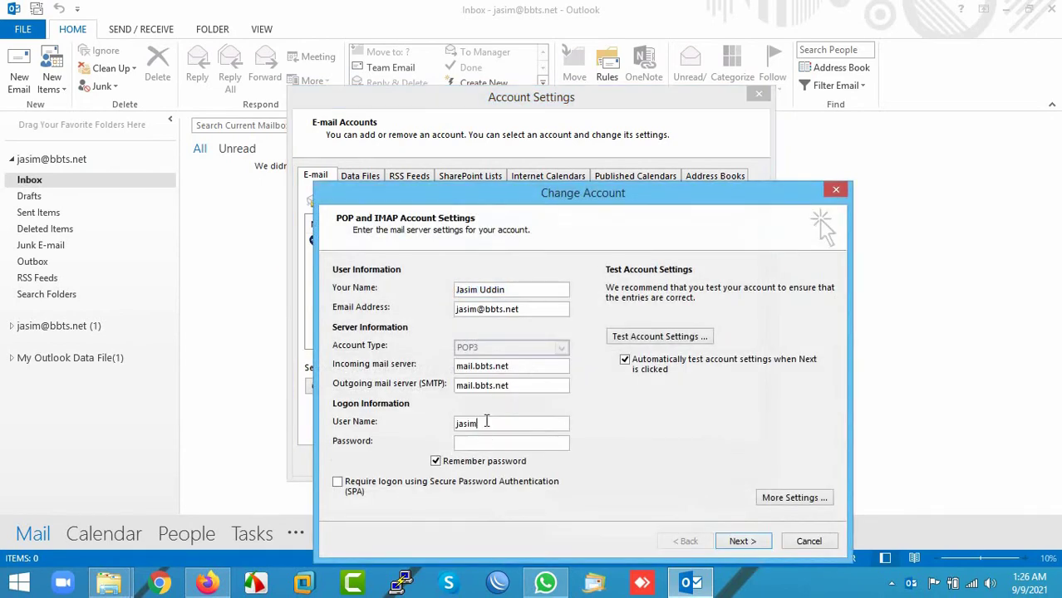
text(@bbts.net)
Step: Run the account test and finish applying the changed settings
click(739, 541)
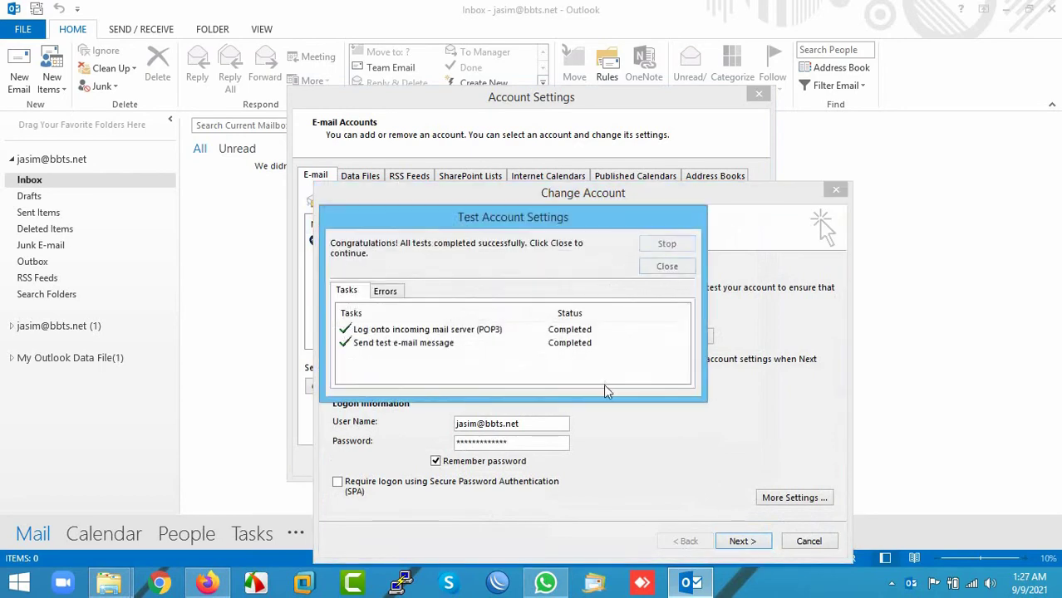
click(665, 268)
click(742, 541)
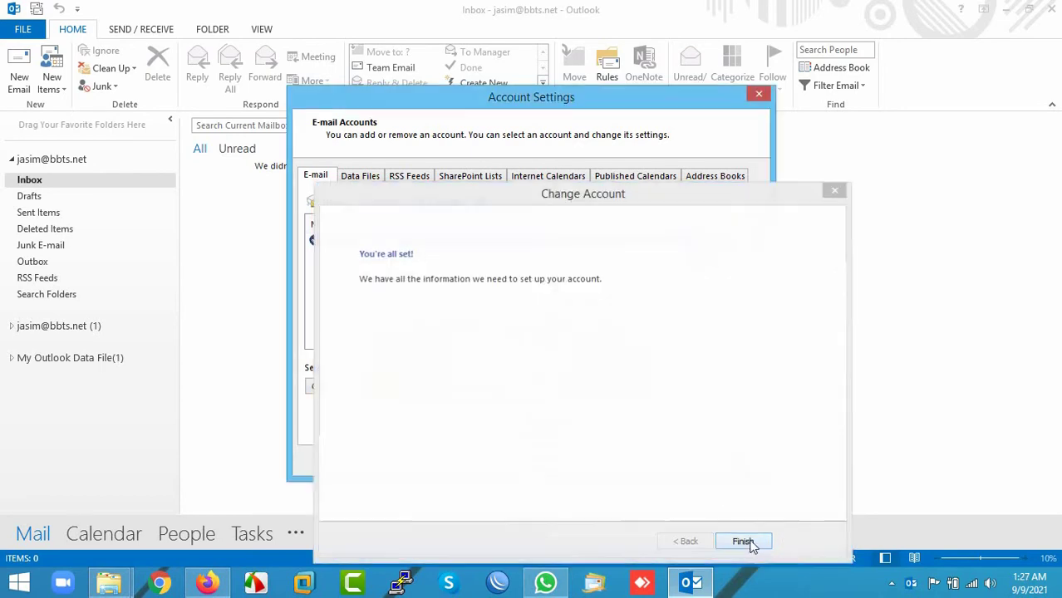
click(735, 463)
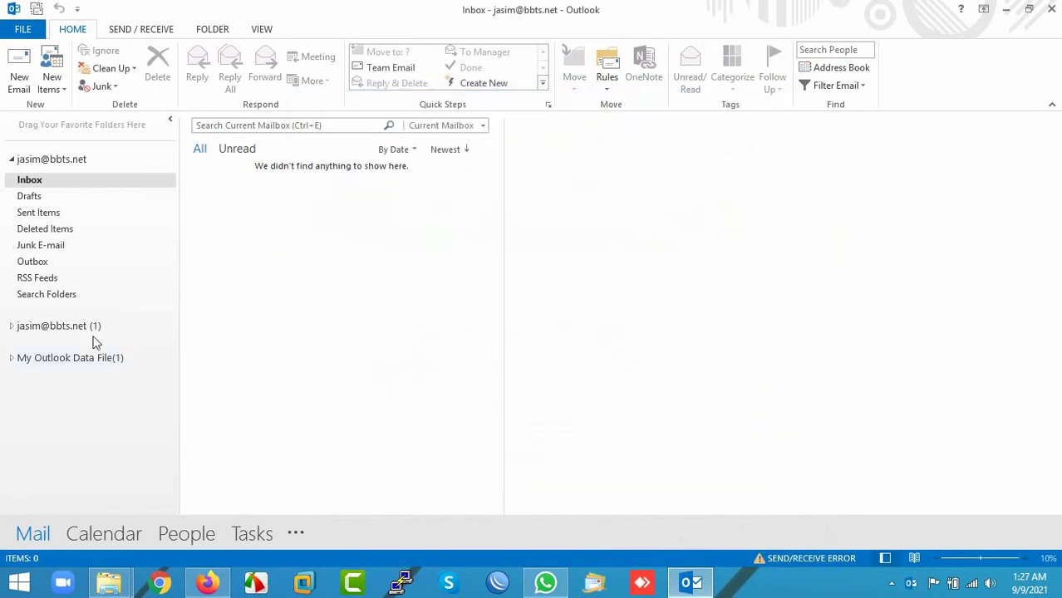
Step: Expand My Outlook Data File(1) and its Inbox, and open the first subfolder
click(12, 359)
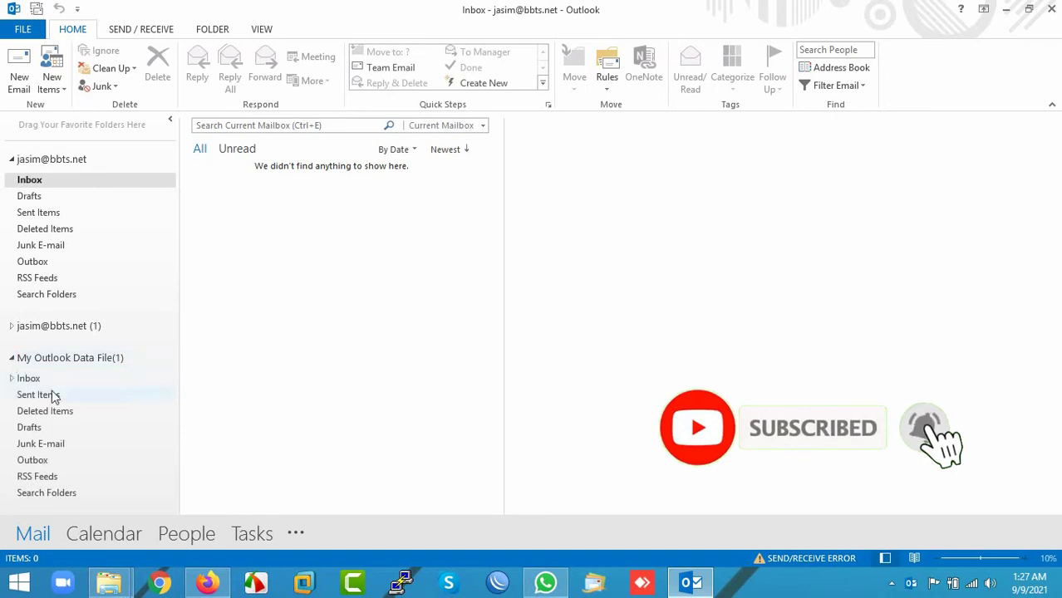
click(12, 378)
scroll(88, 435, down, 1)
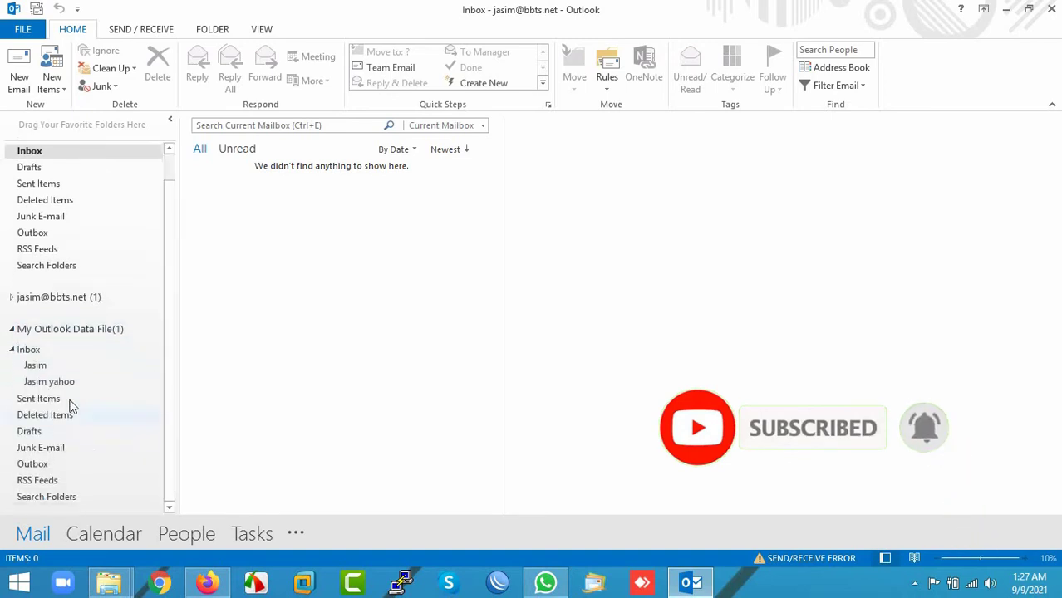
click(40, 365)
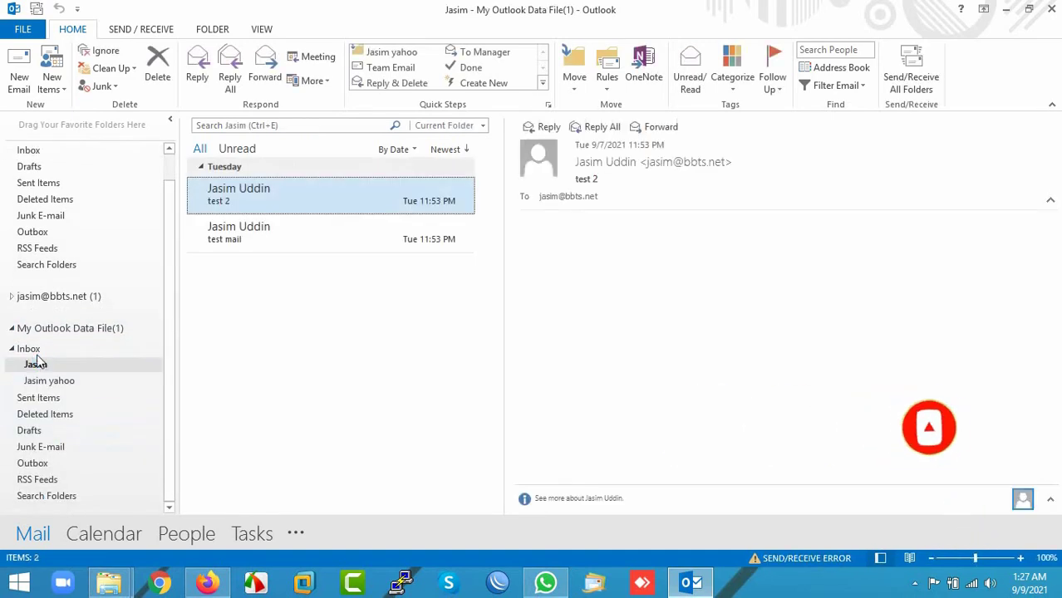
Step: Review the 'test 2' and 'test mail' messages and check the second subfolder
click(35, 352)
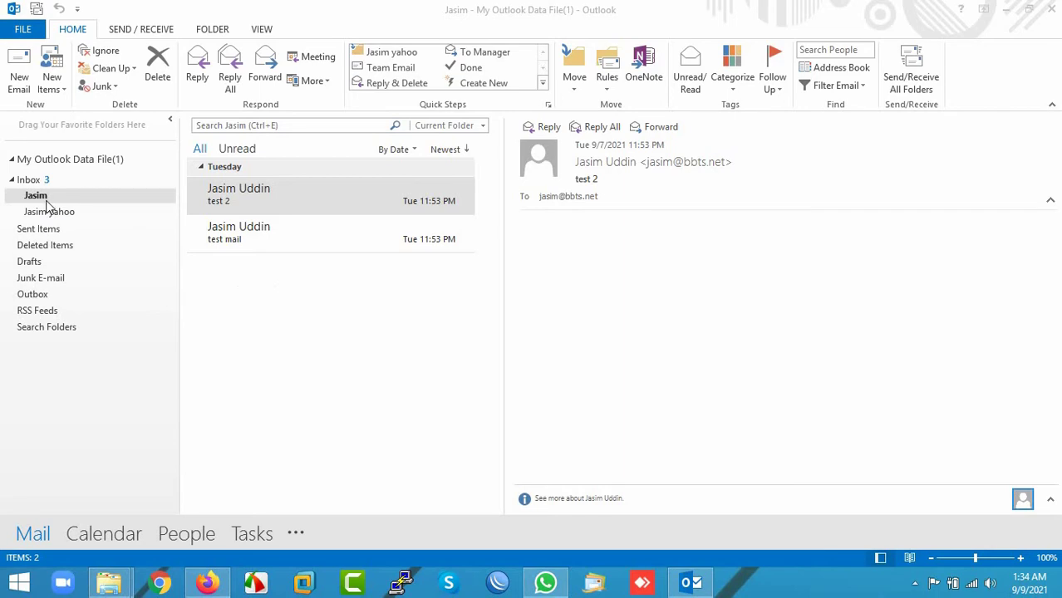
click(268, 201)
click(251, 236)
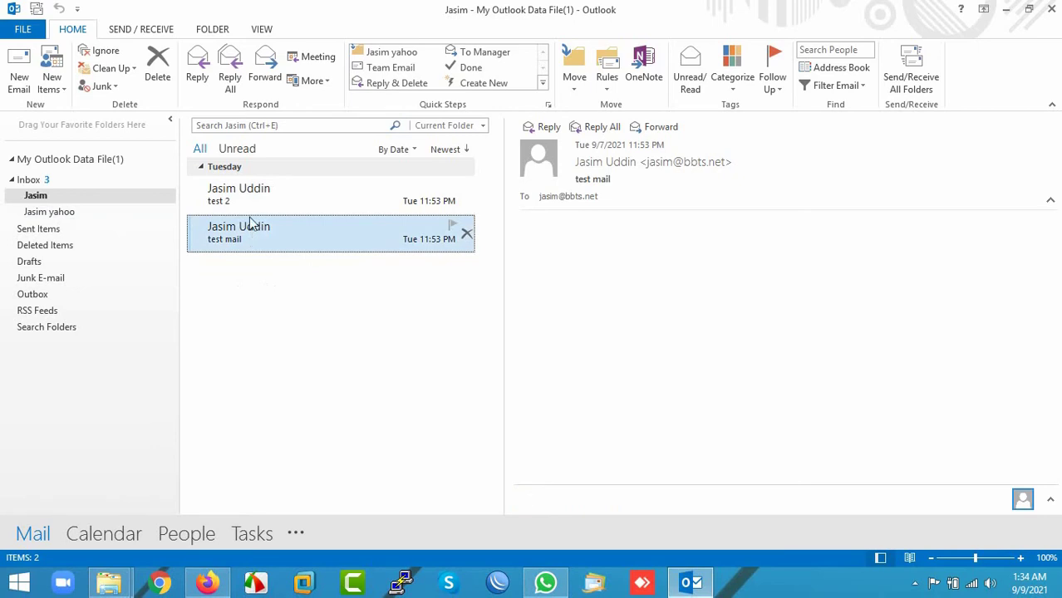
click(245, 204)
click(241, 237)
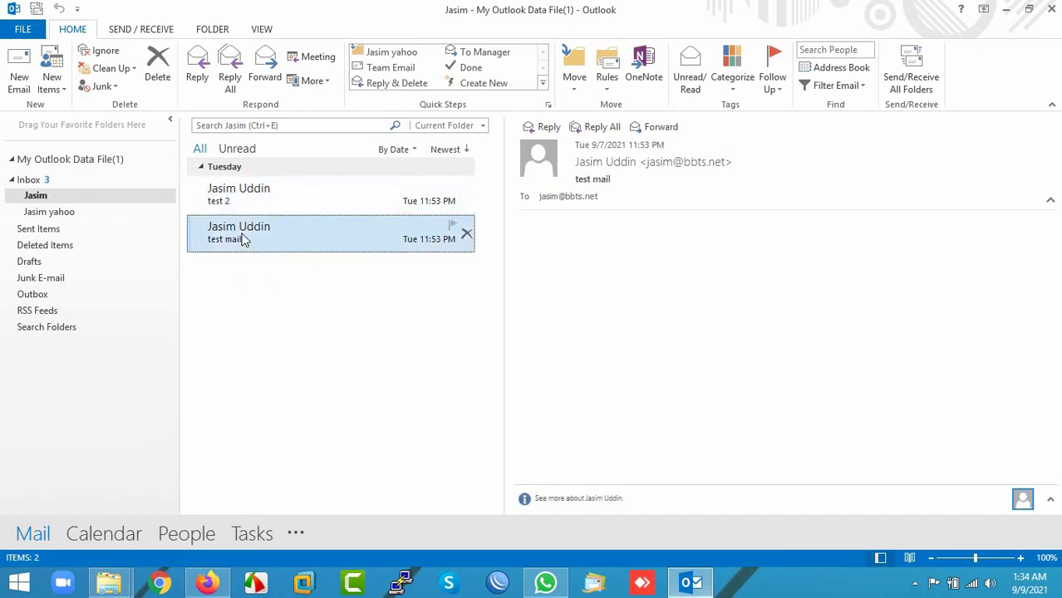
click(231, 206)
click(234, 239)
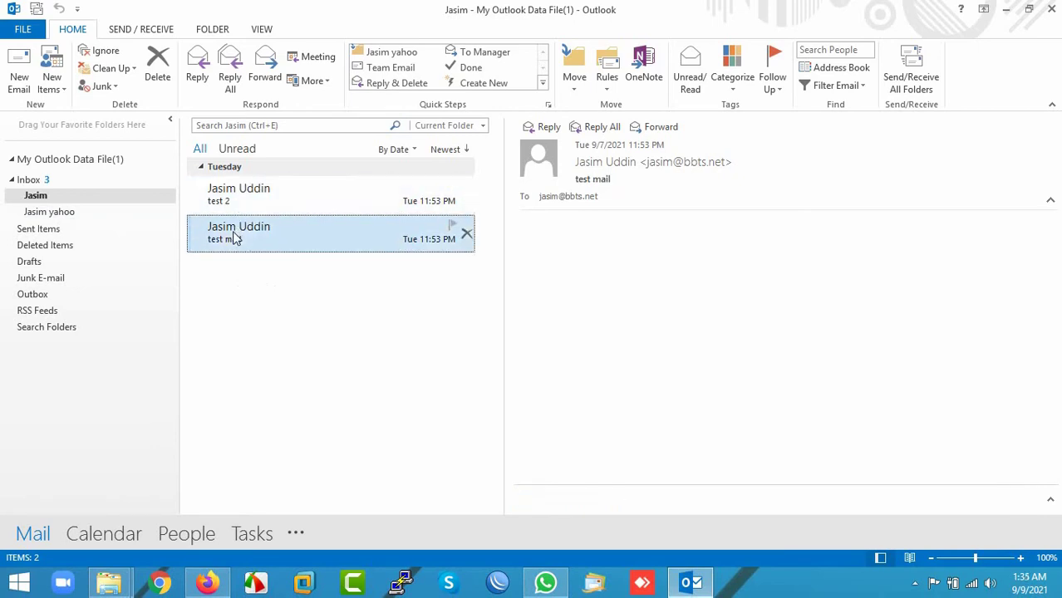
click(49, 213)
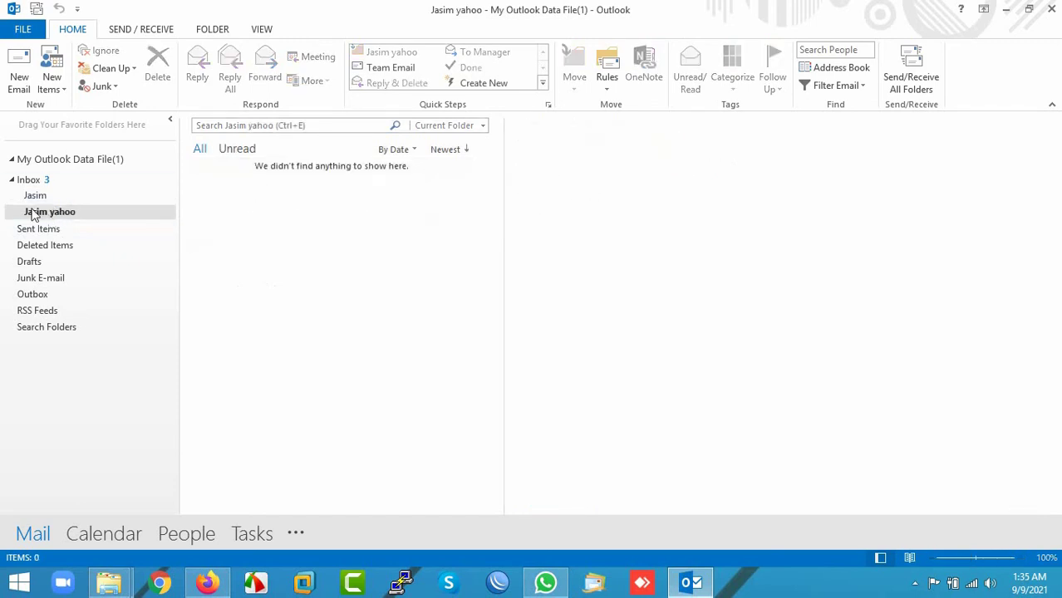
click(33, 198)
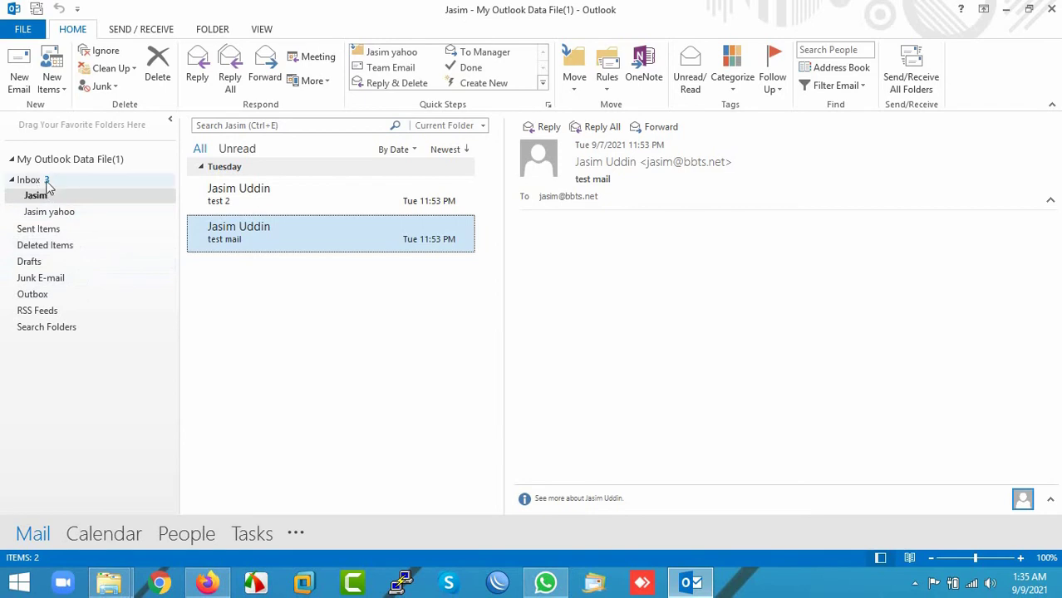
Step: Send a message with subject 'test 5' to the account's own address
click(24, 87)
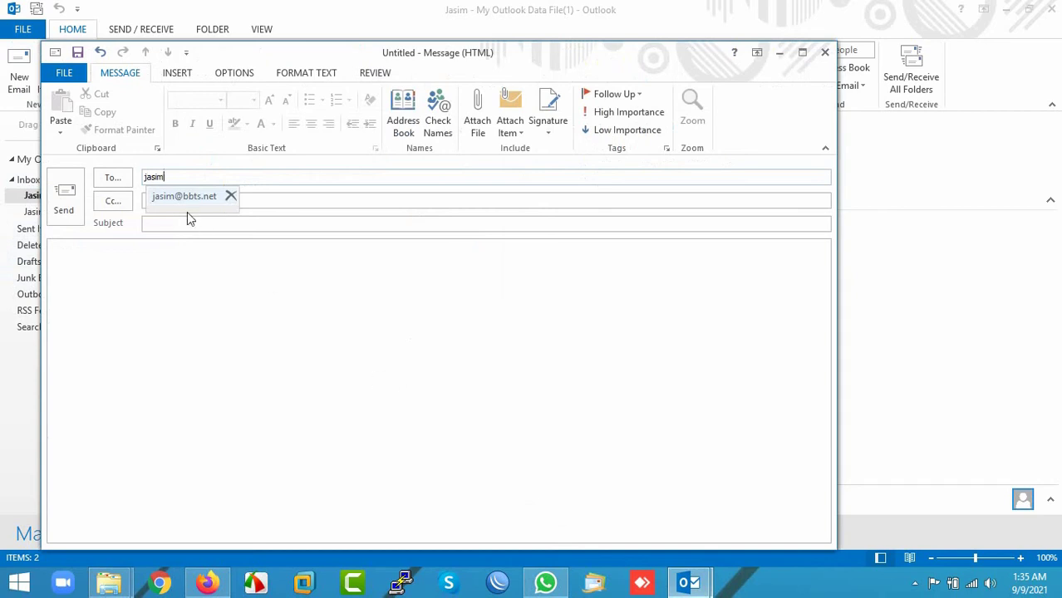
click(187, 225)
text(tes)
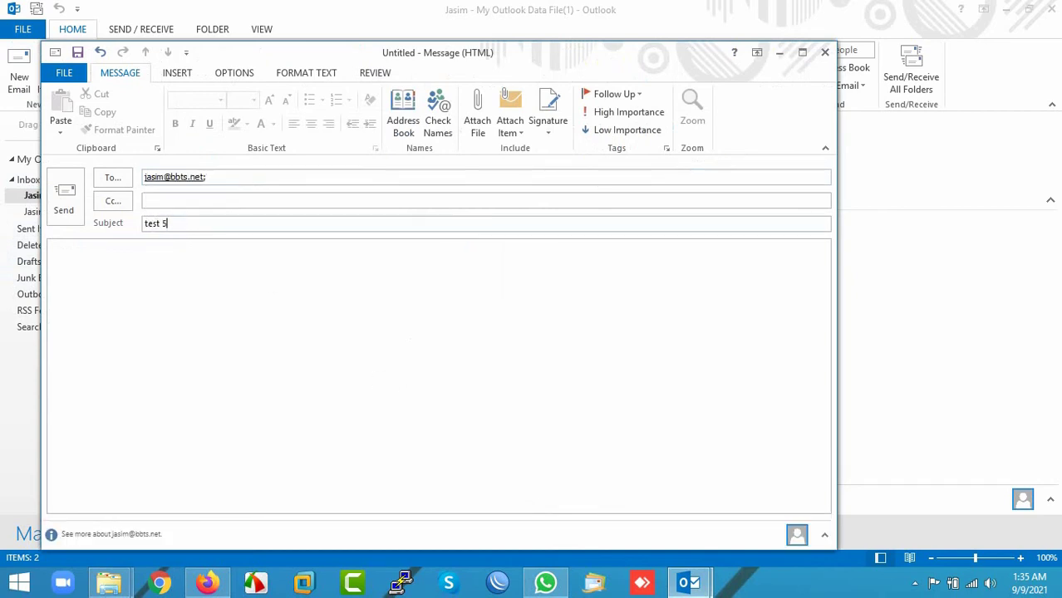
text(t 5)
click(65, 204)
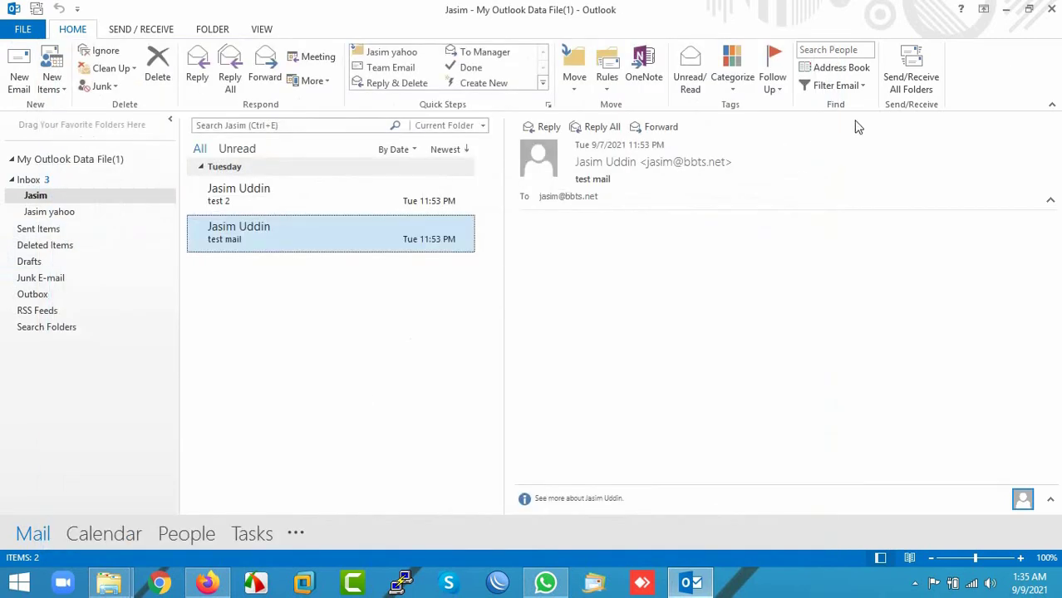
Step: Send/receive all folders and open the newly arrived 'test 5' in the data file's Inbox
click(914, 81)
click(49, 180)
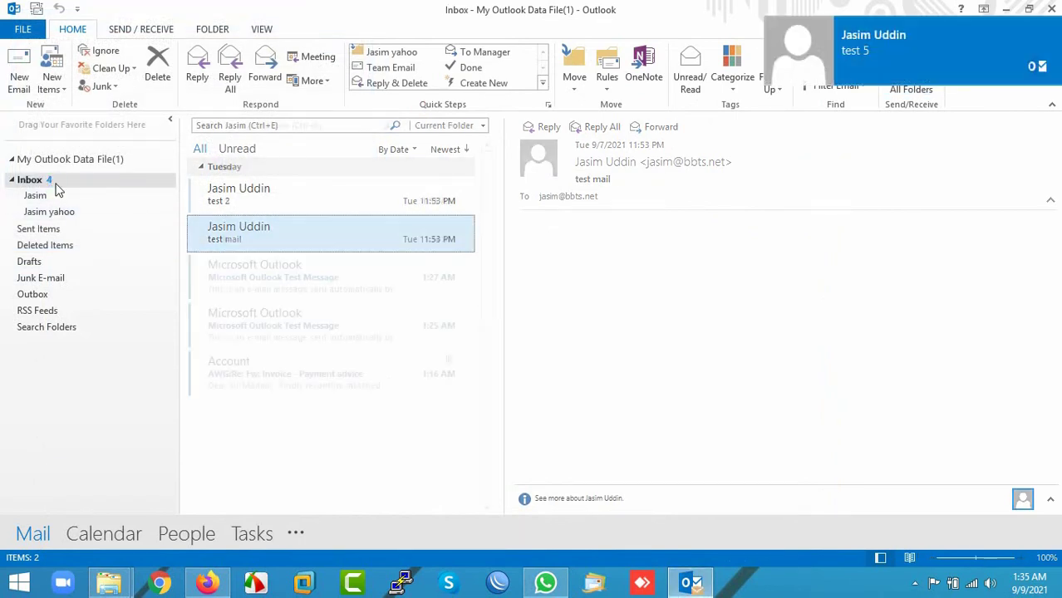
click(241, 212)
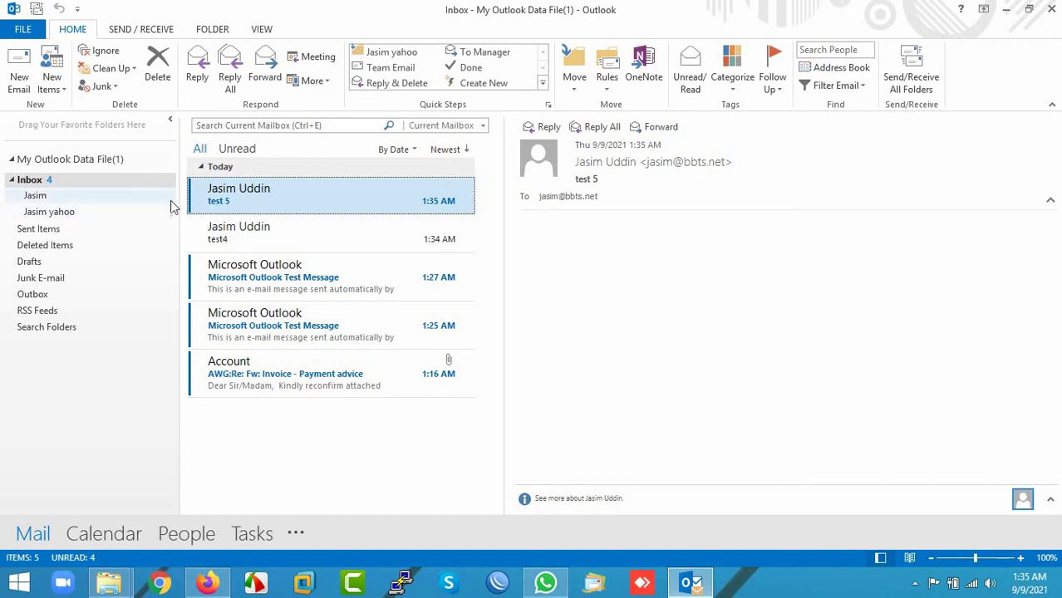
Step: Read the test4, Outlook test and Account invoice messages, then return to the first subfolder
click(245, 235)
click(239, 198)
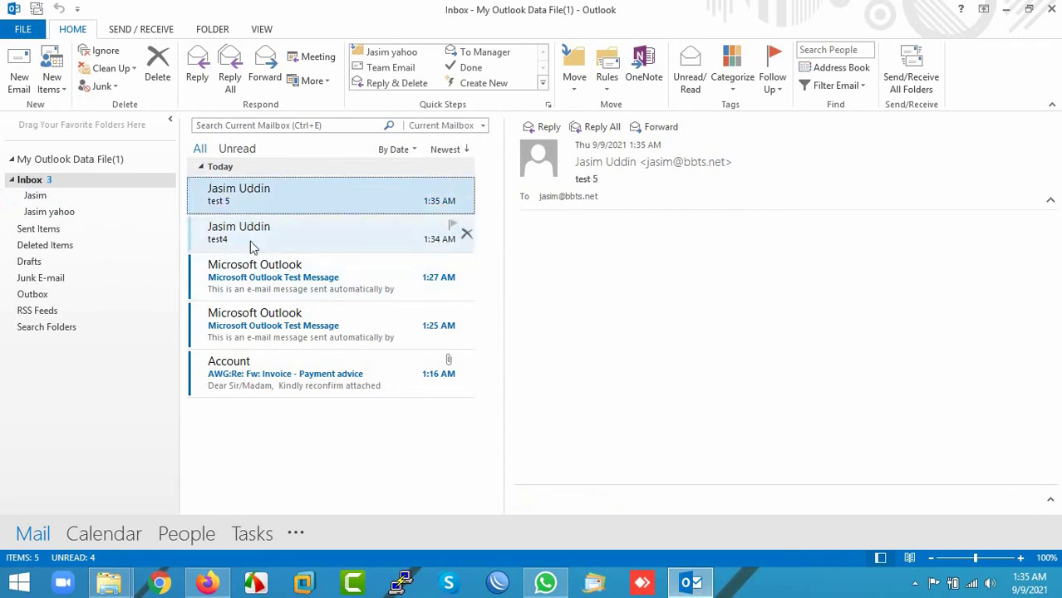
click(252, 246)
click(255, 276)
click(260, 321)
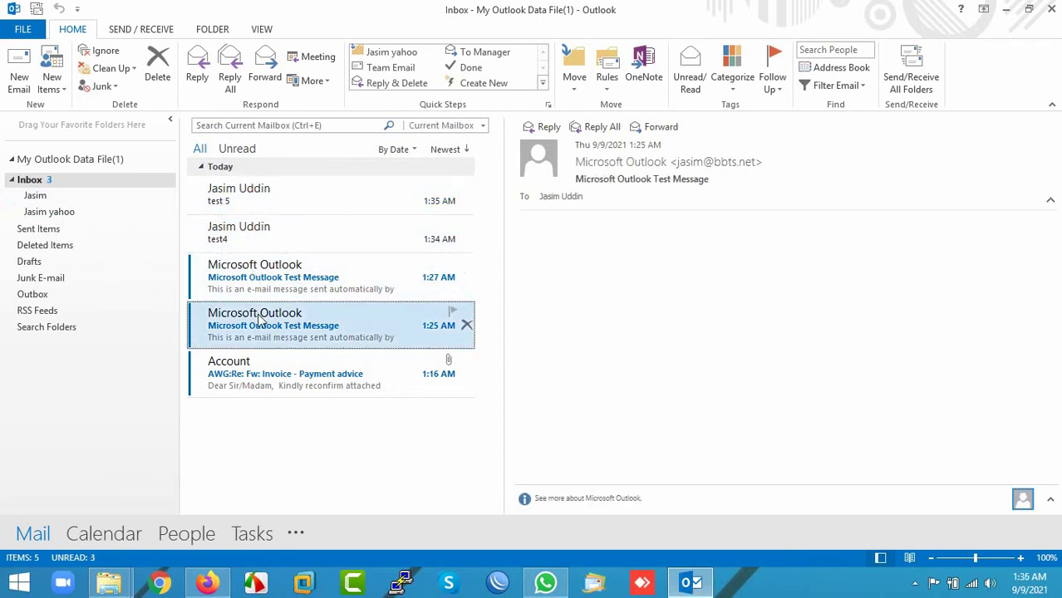
click(260, 374)
click(257, 334)
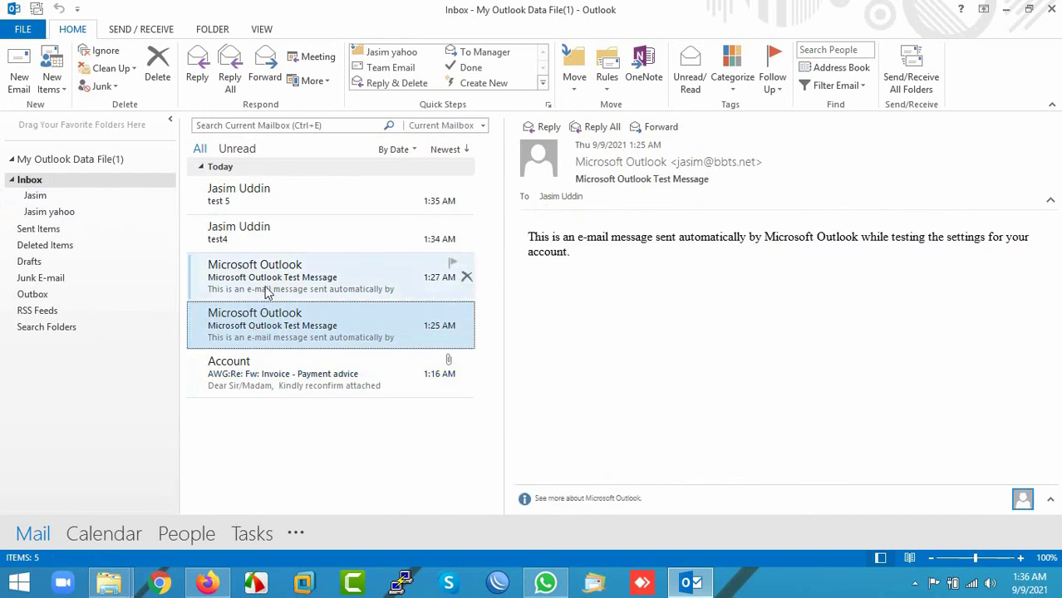
click(266, 291)
click(55, 197)
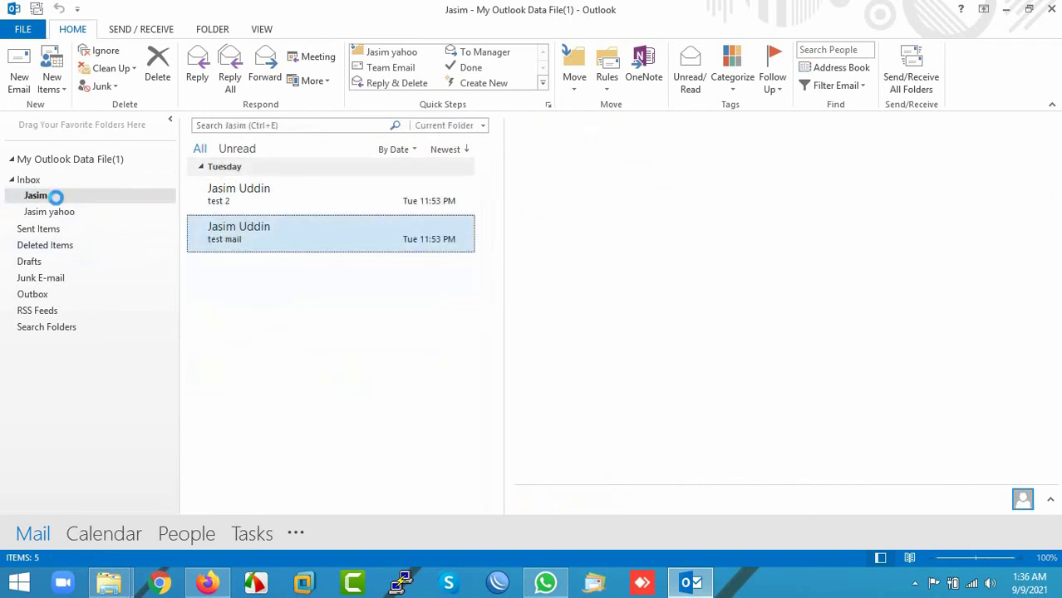